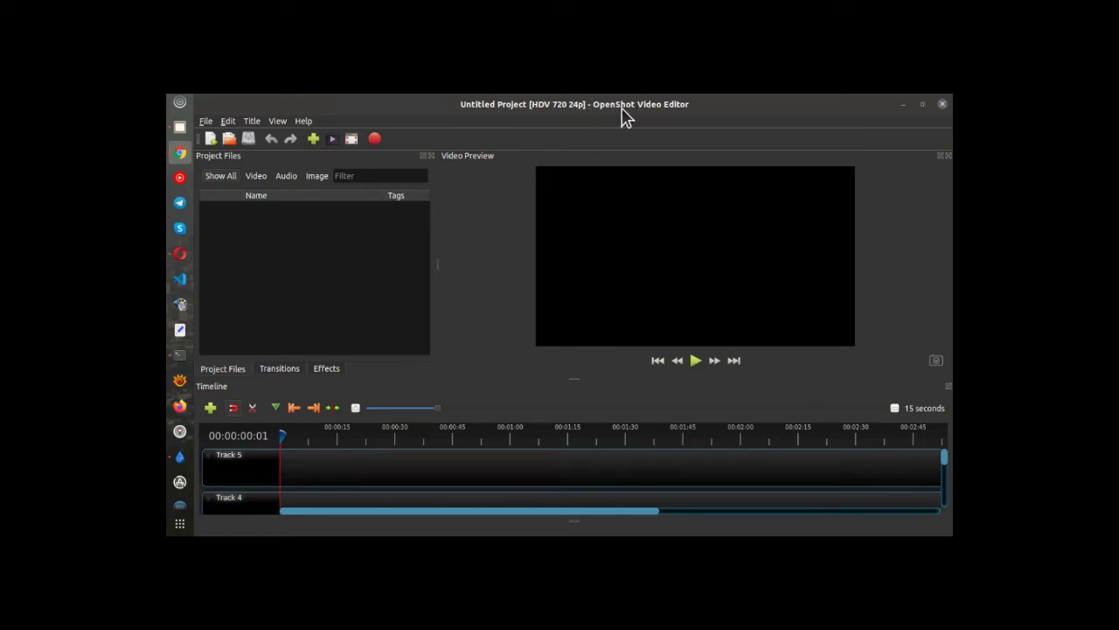
Check the installed version in the About OpenShot information and close it.
click(304, 121)
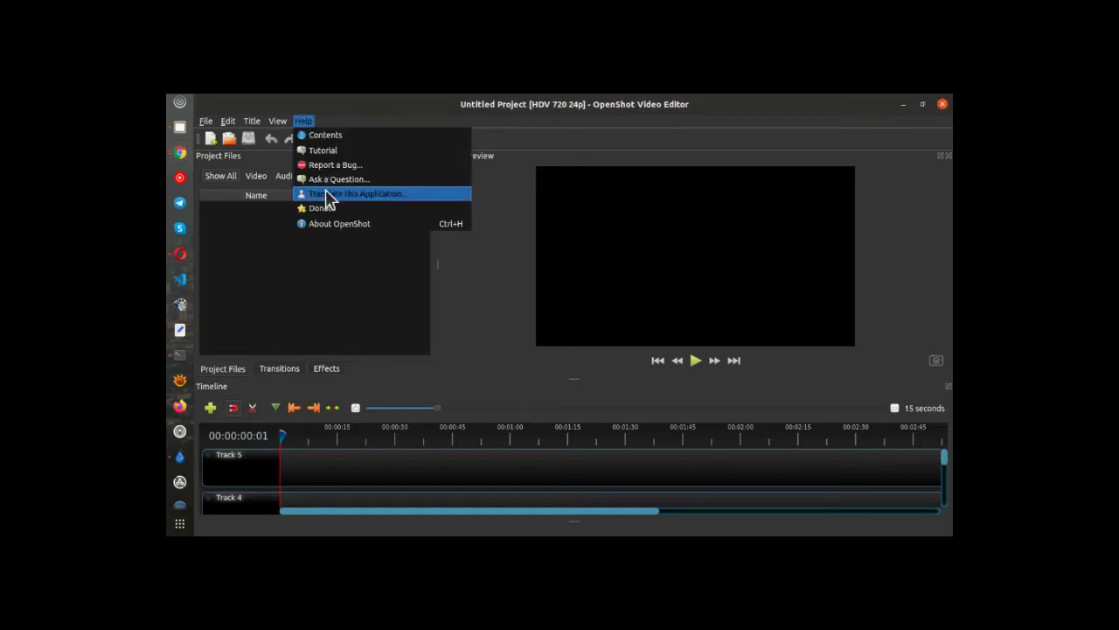
click(341, 224)
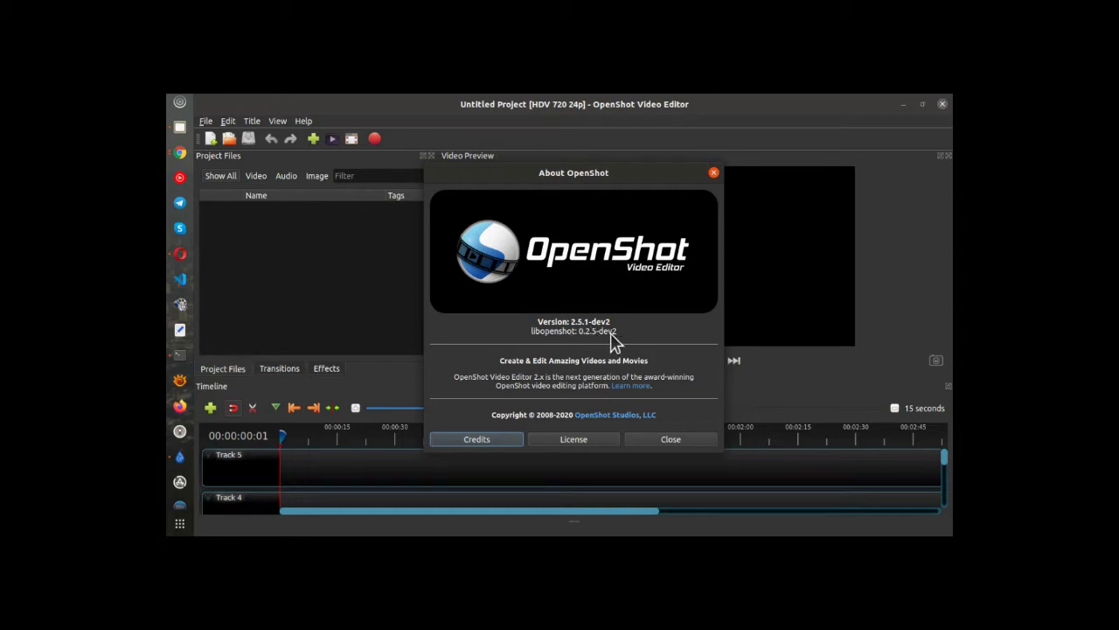
click(671, 443)
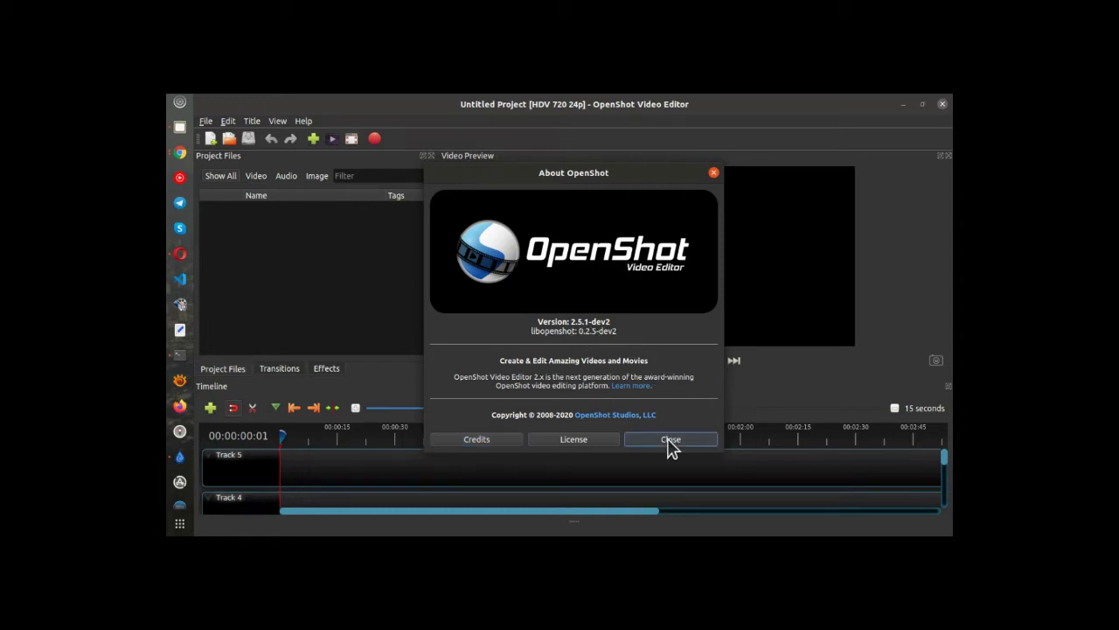
Start importing files into the project and browse to the Pictures folder.
right_click(325, 251)
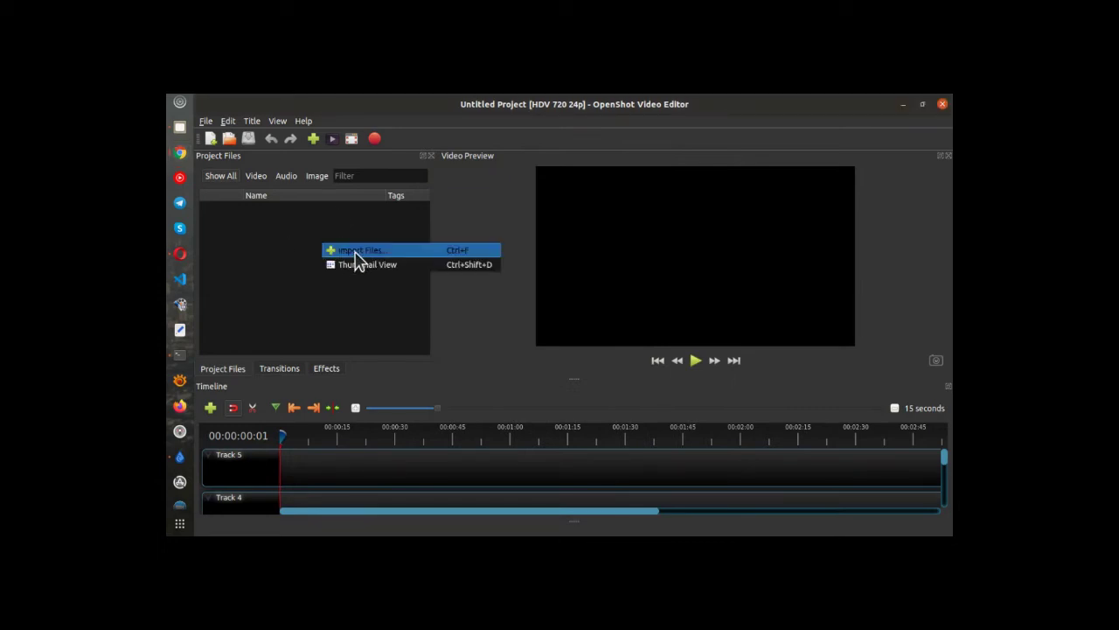
click(356, 251)
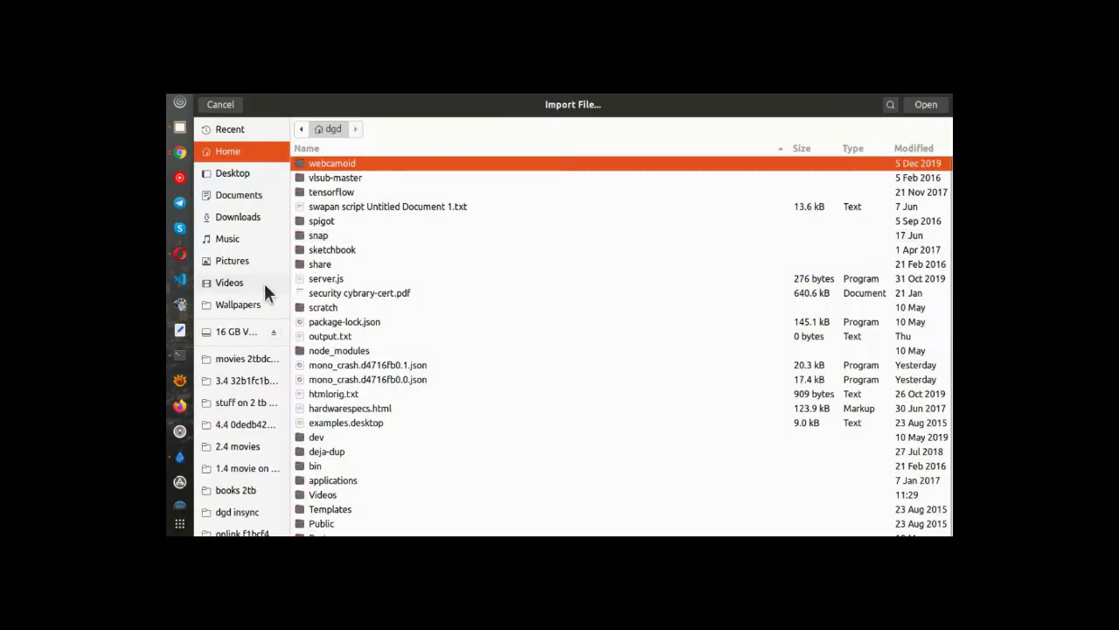
click(241, 261)
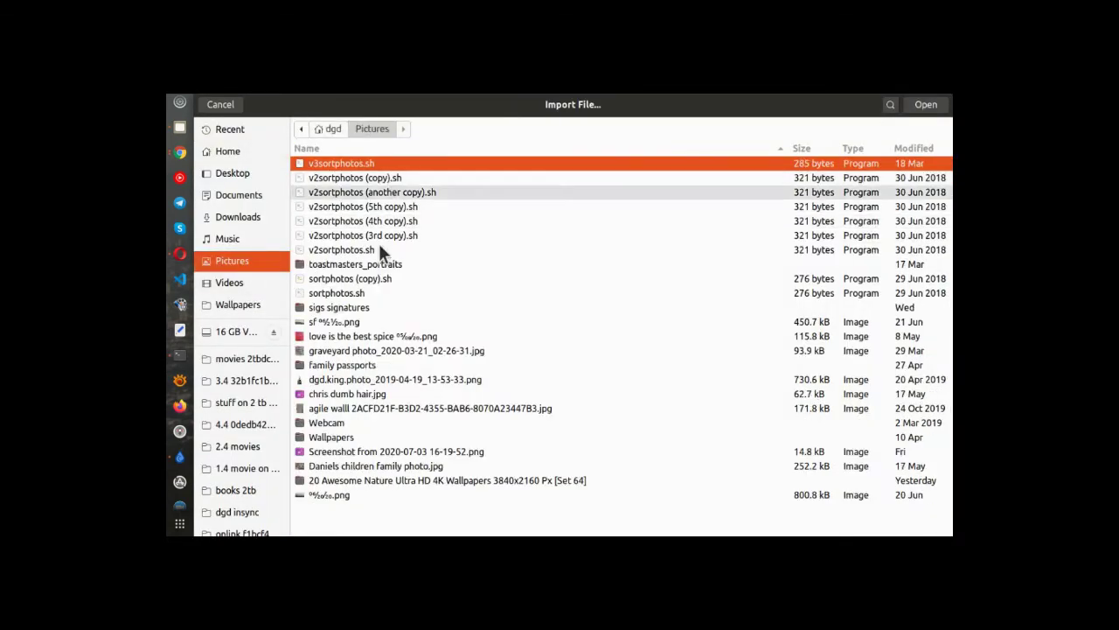
click(344, 437)
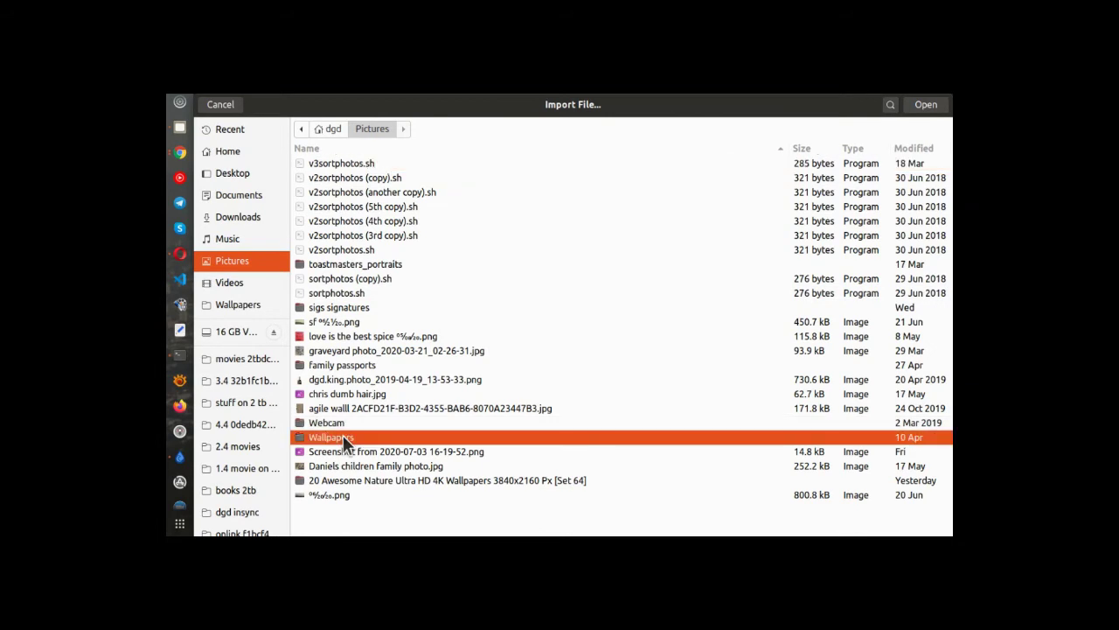
double_click(345, 436)
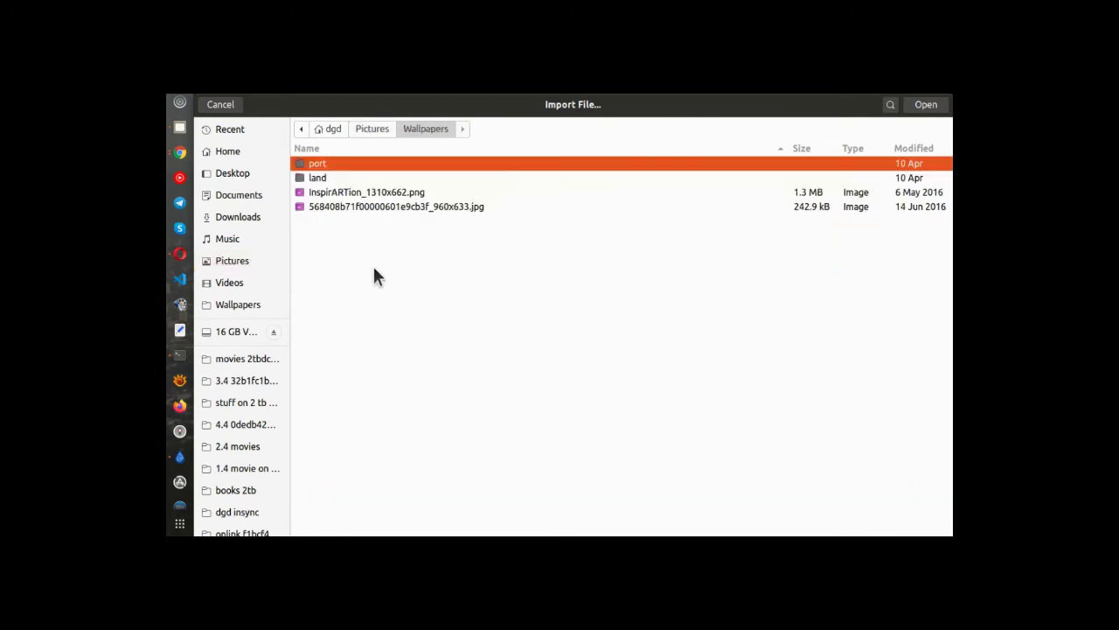
click(372, 129)
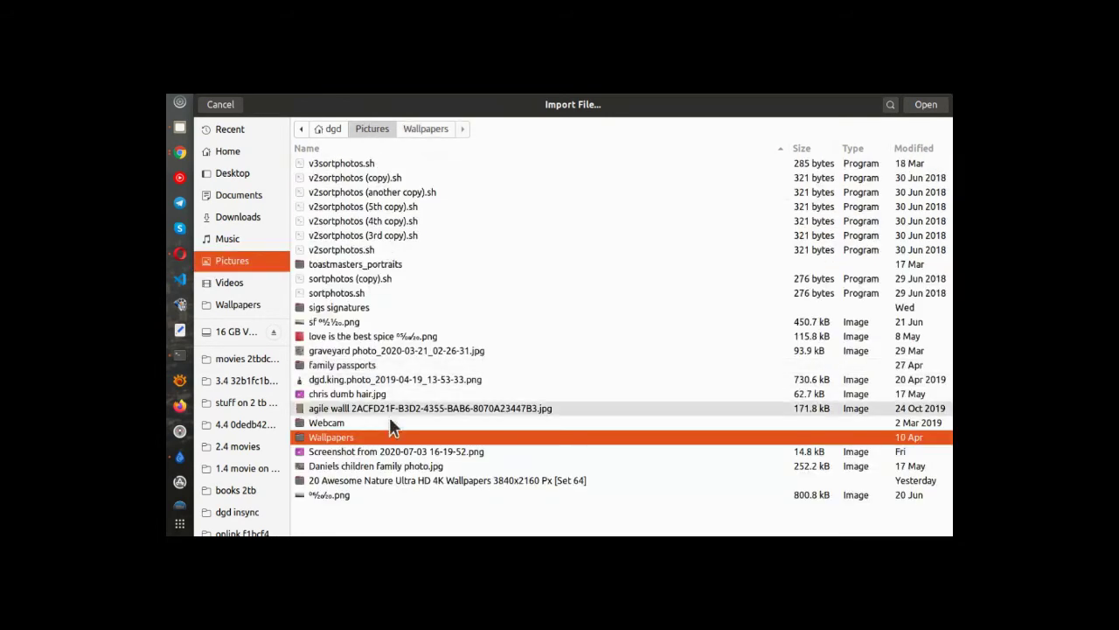
Import all files from the Wallpapers subfolder of "20 Awesome Nature Ultra HD 4K Wallpapers 3840x2160 Px [Set 64]".
double_click(355, 479)
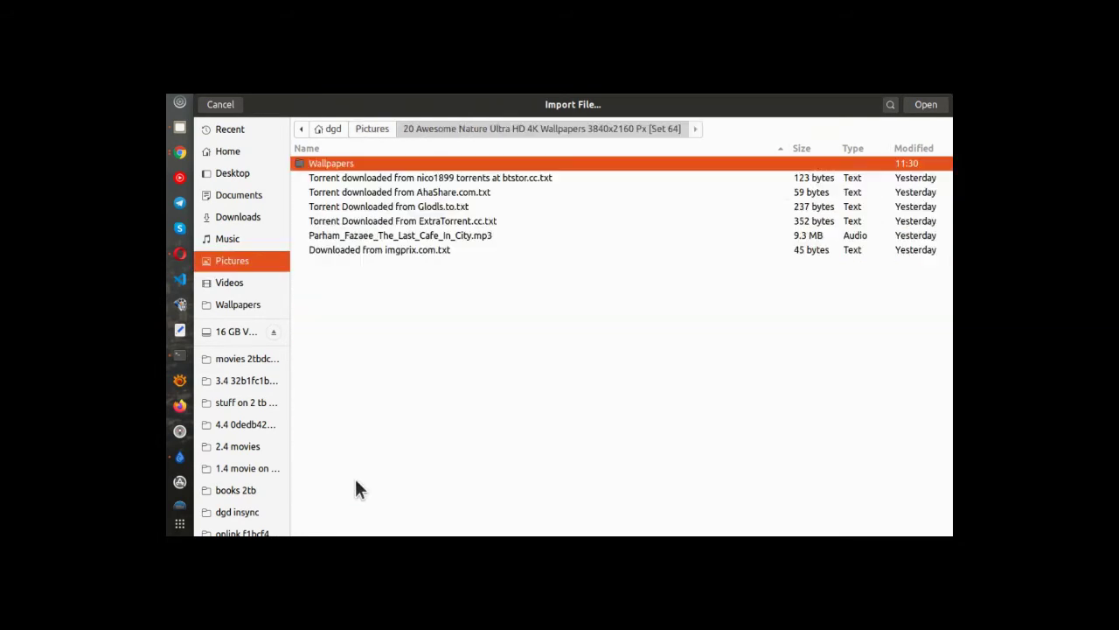
double_click(344, 161)
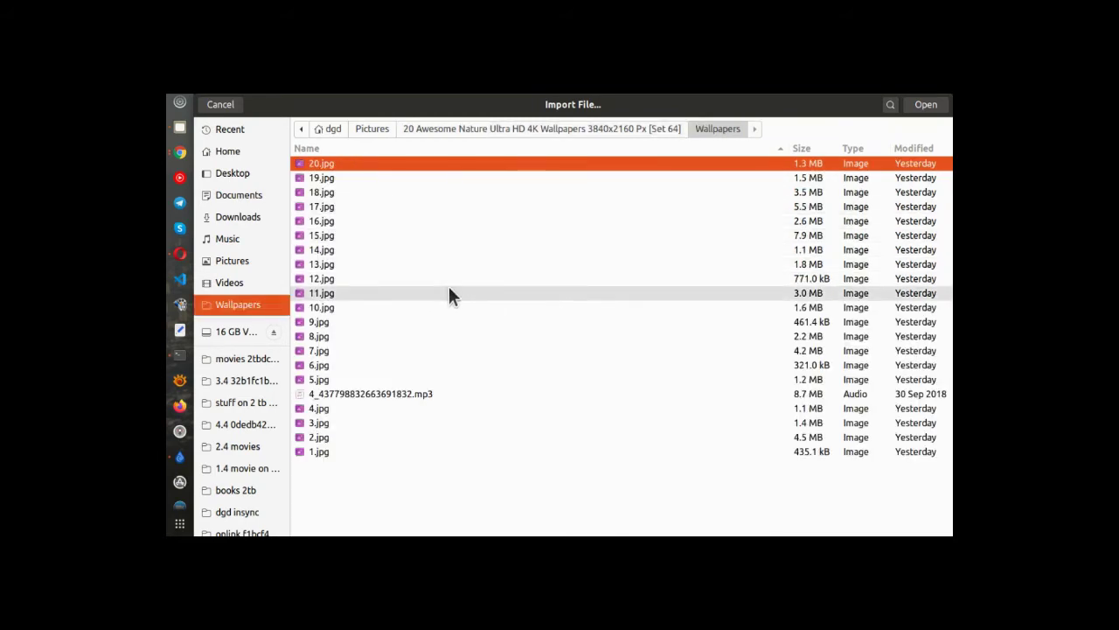
key(ctrl+a)
click(914, 106)
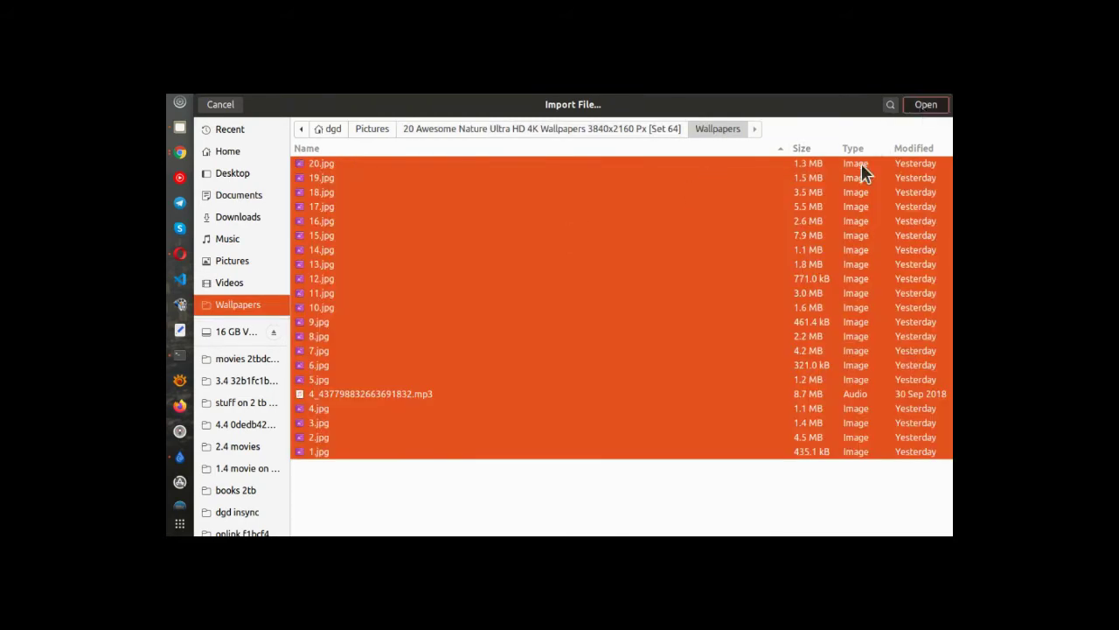
Try to import each prompted two-digit image, including 18.jpg, 16.jpg, 14.jpg, 12.jpg and 10.jpg, as an image sequence.
click(666, 342)
click(624, 302)
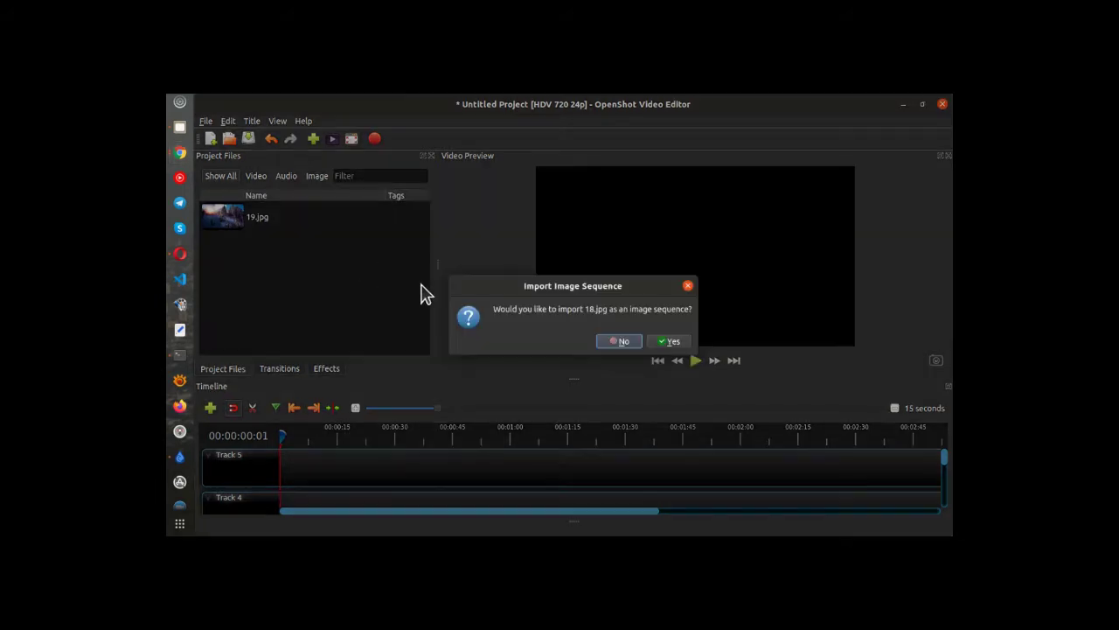
click(669, 341)
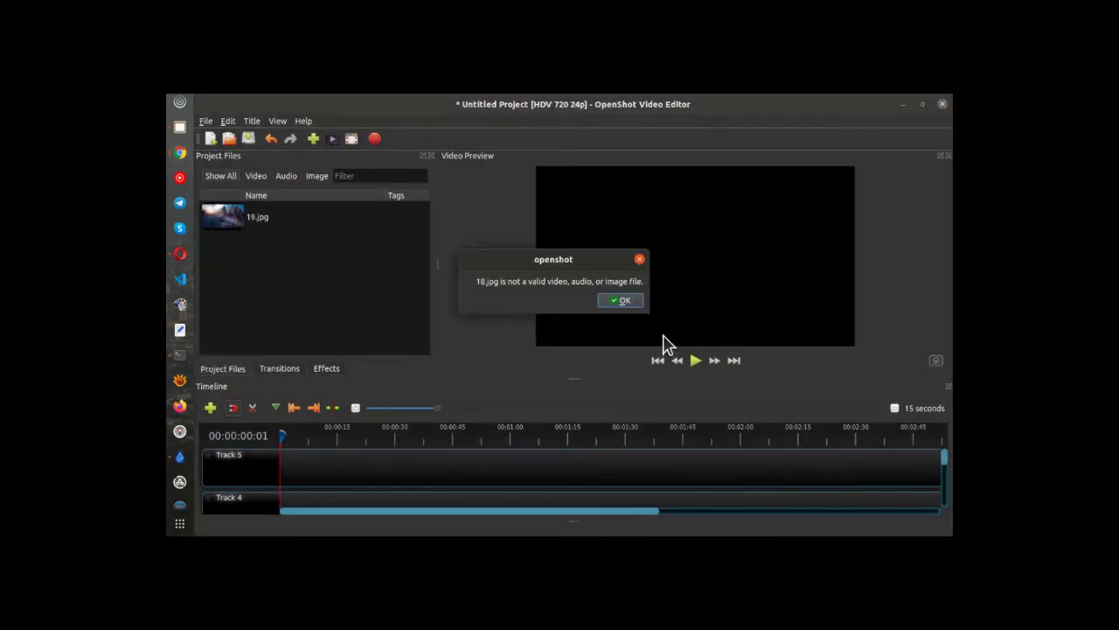
click(624, 302)
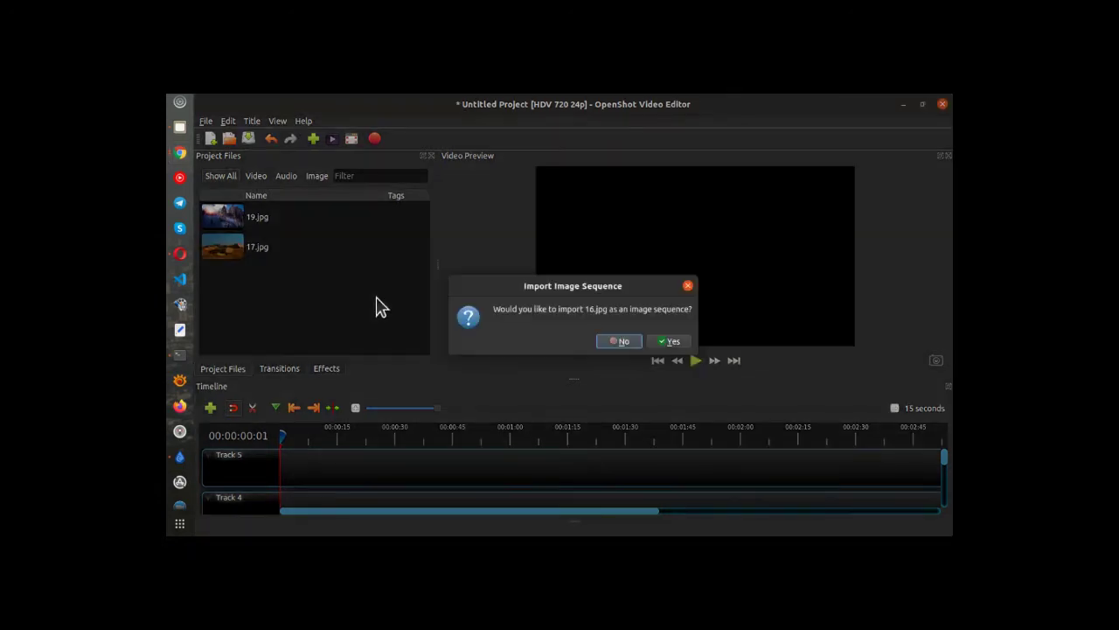
click(687, 344)
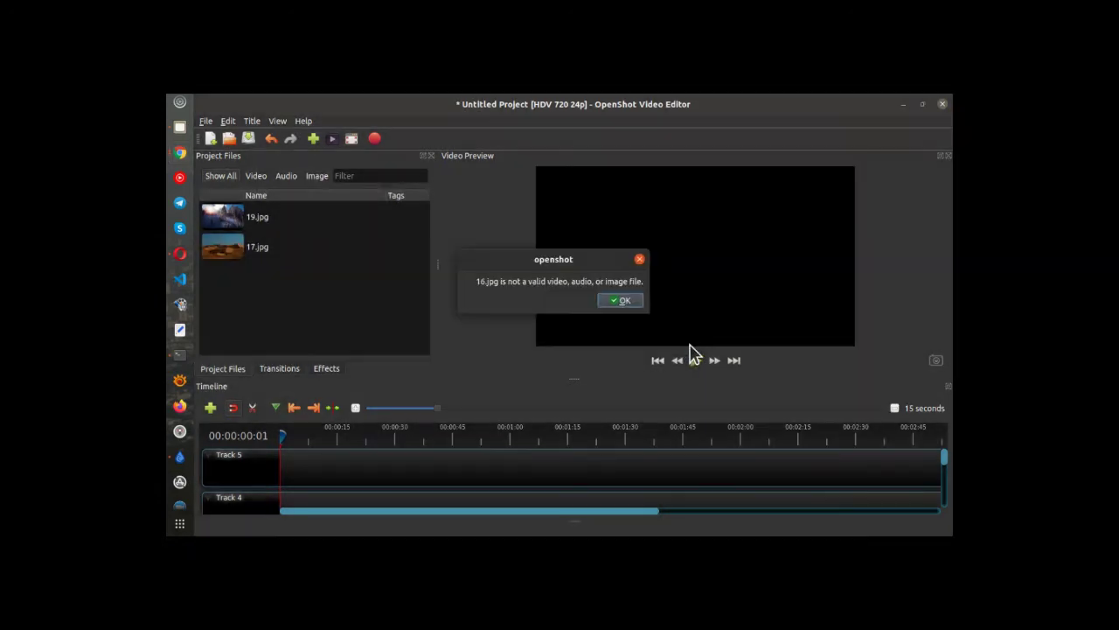
click(621, 300)
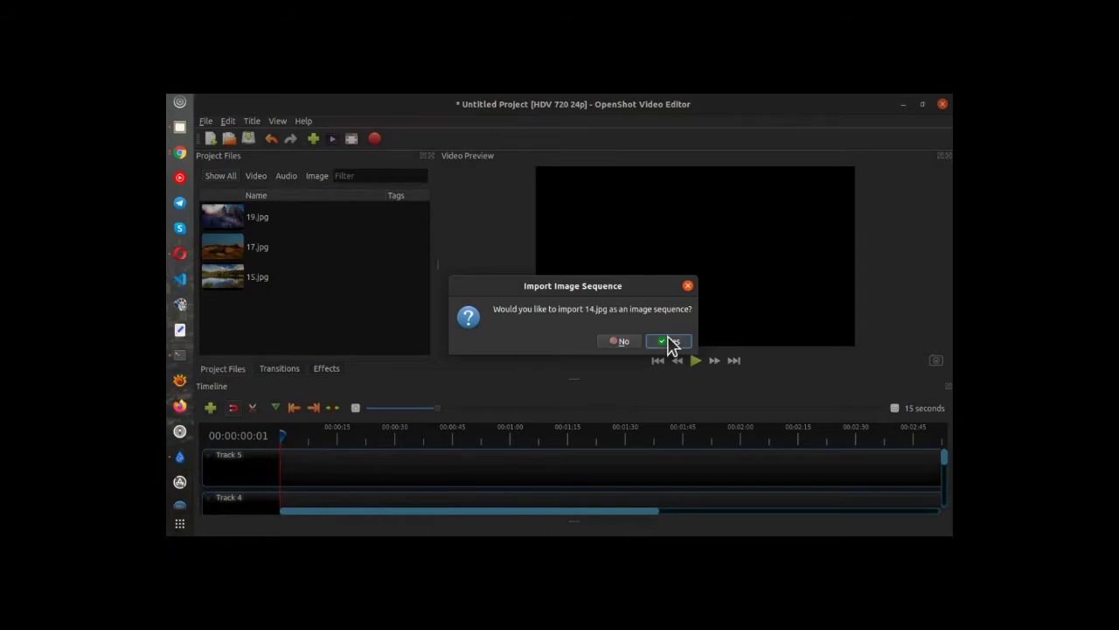
click(669, 341)
click(623, 301)
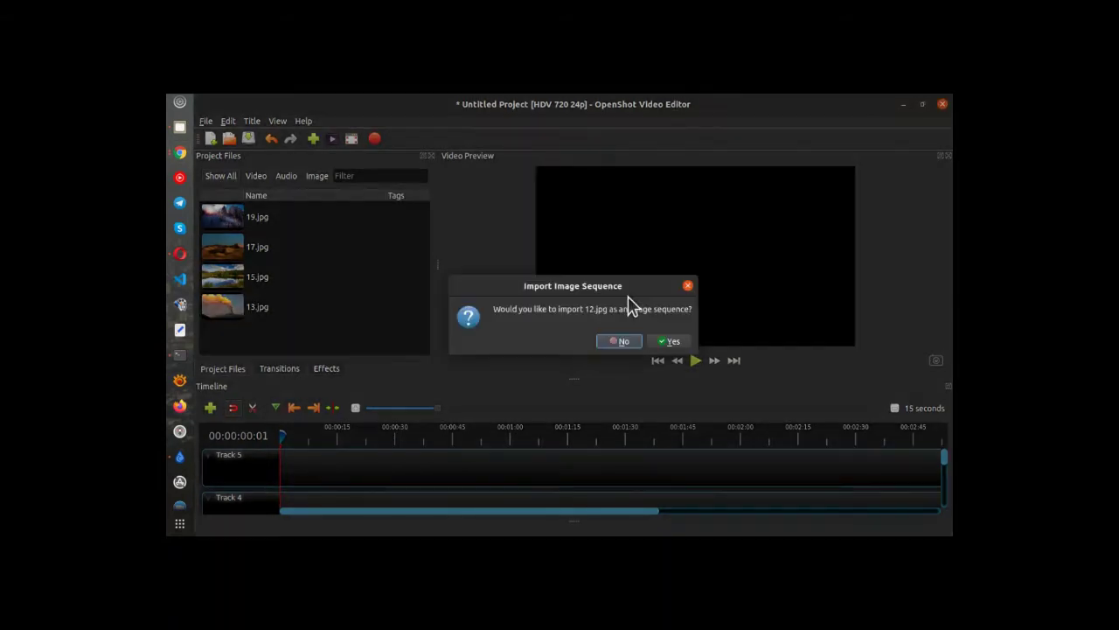
click(669, 341)
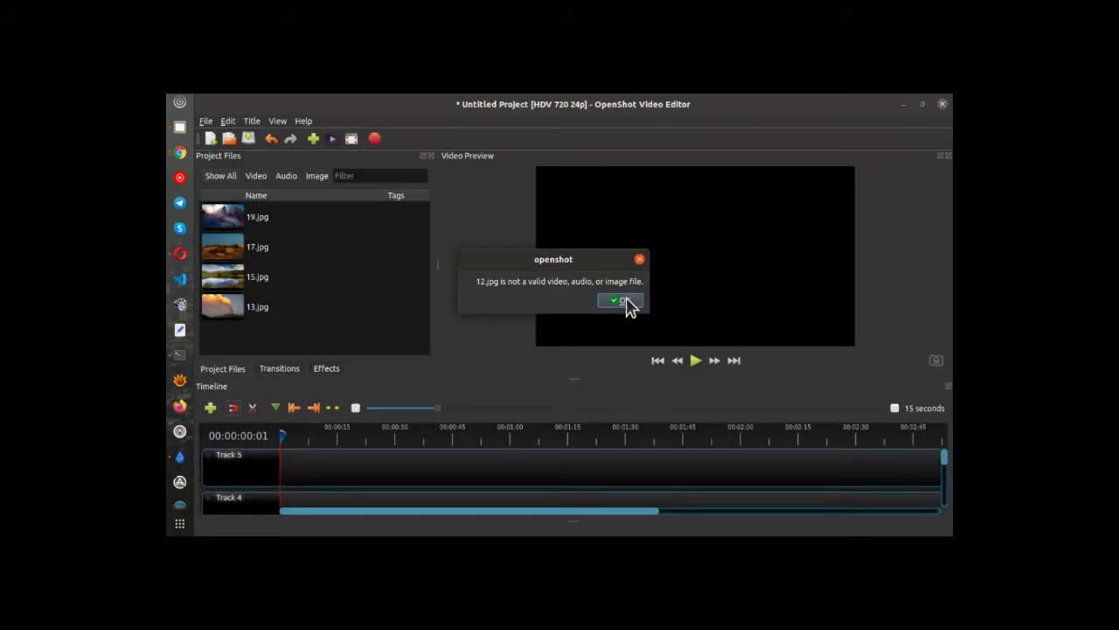
click(626, 300)
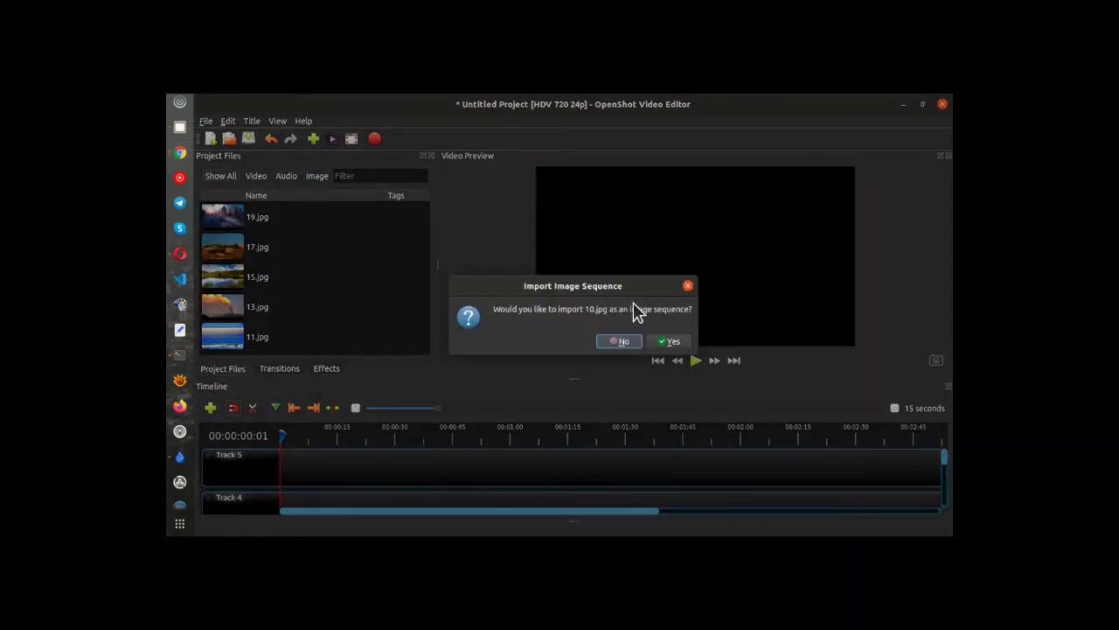
click(669, 340)
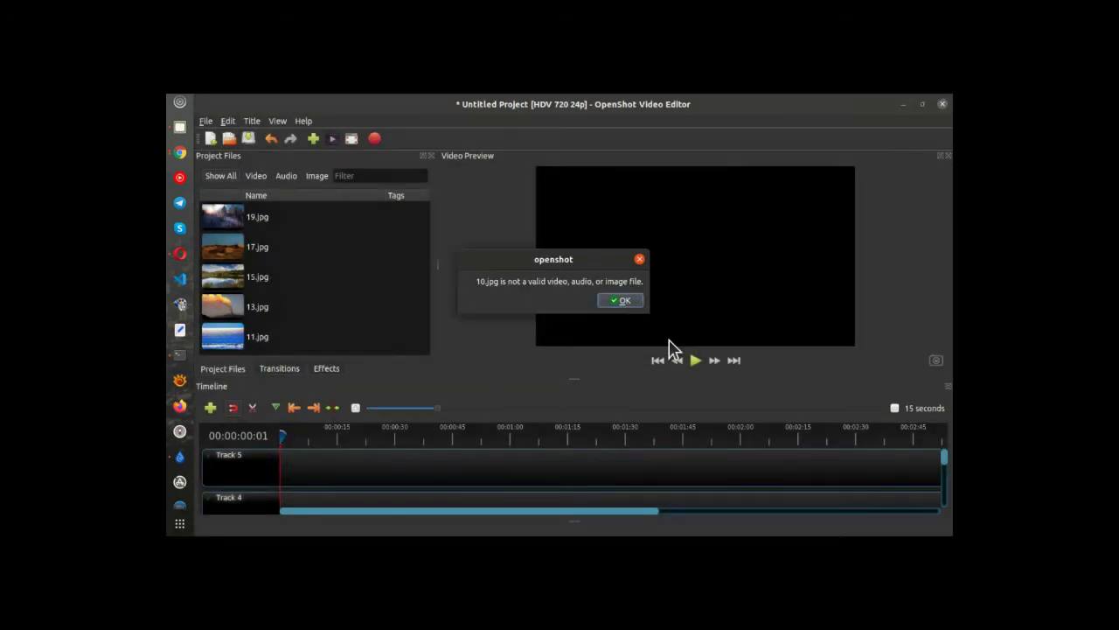
click(632, 303)
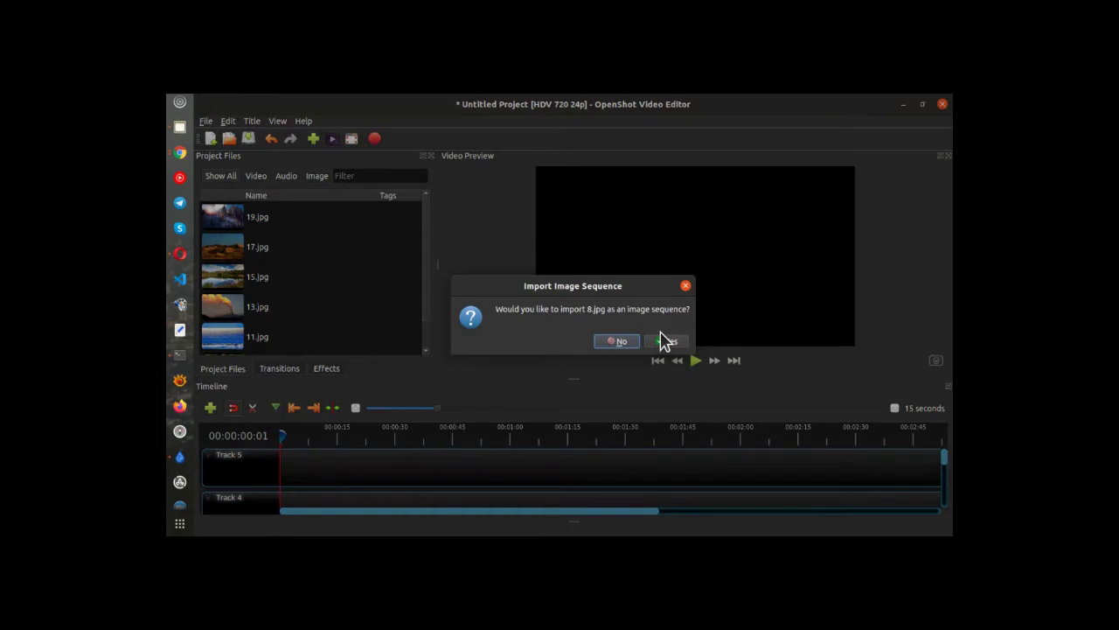
Accept importing 8.jpg through 1.jpg as image sequences.
click(667, 341)
click(668, 342)
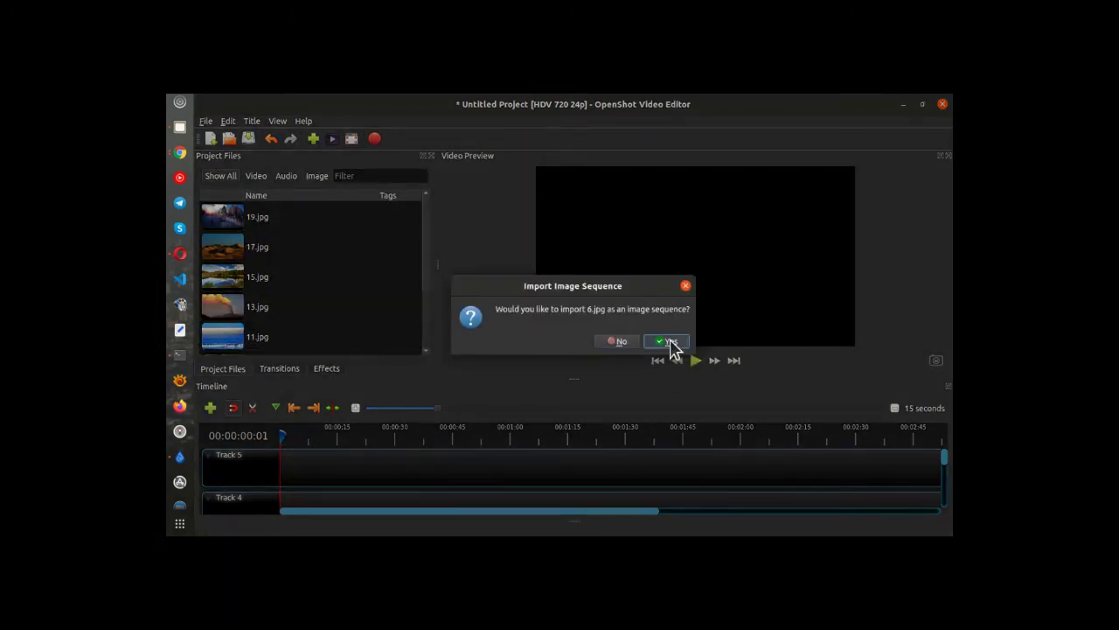
click(668, 342)
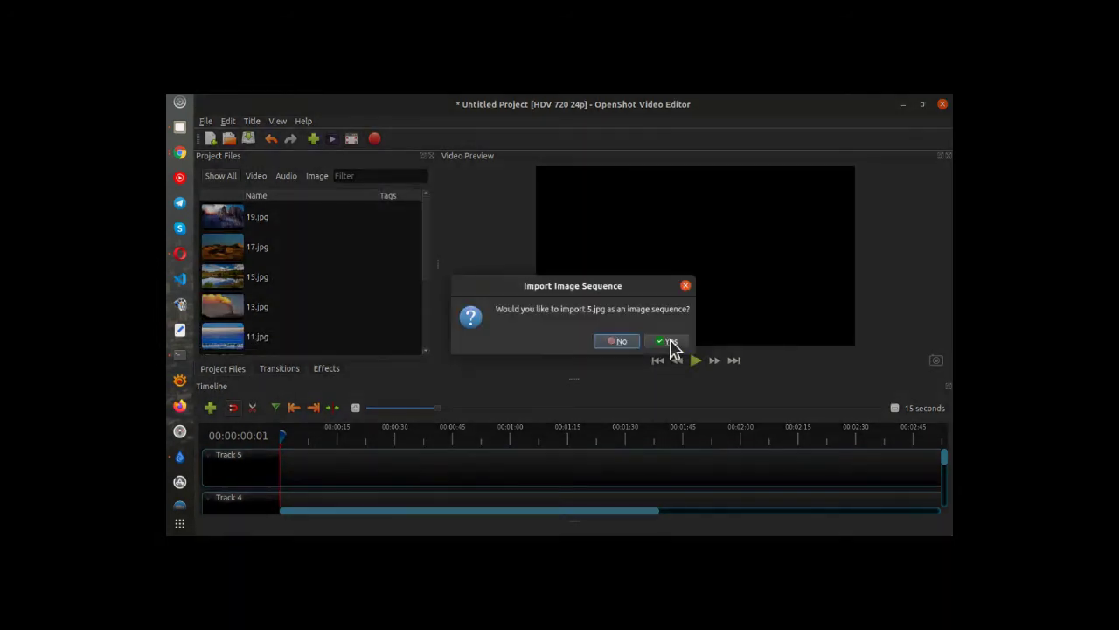
click(671, 347)
click(671, 347)
click(671, 347)
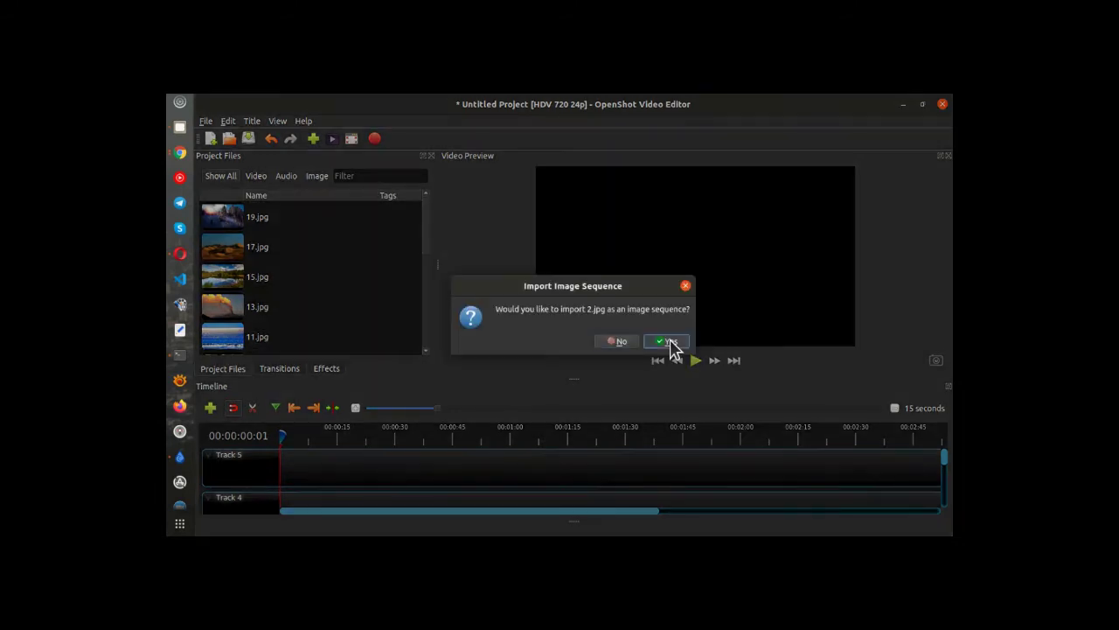
click(669, 342)
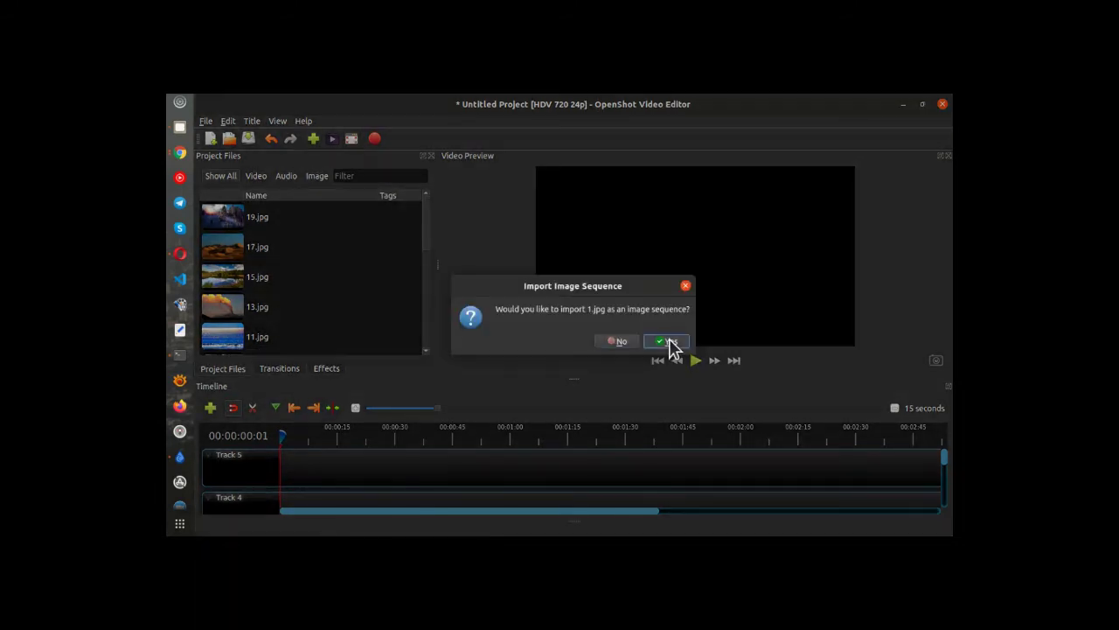
click(670, 341)
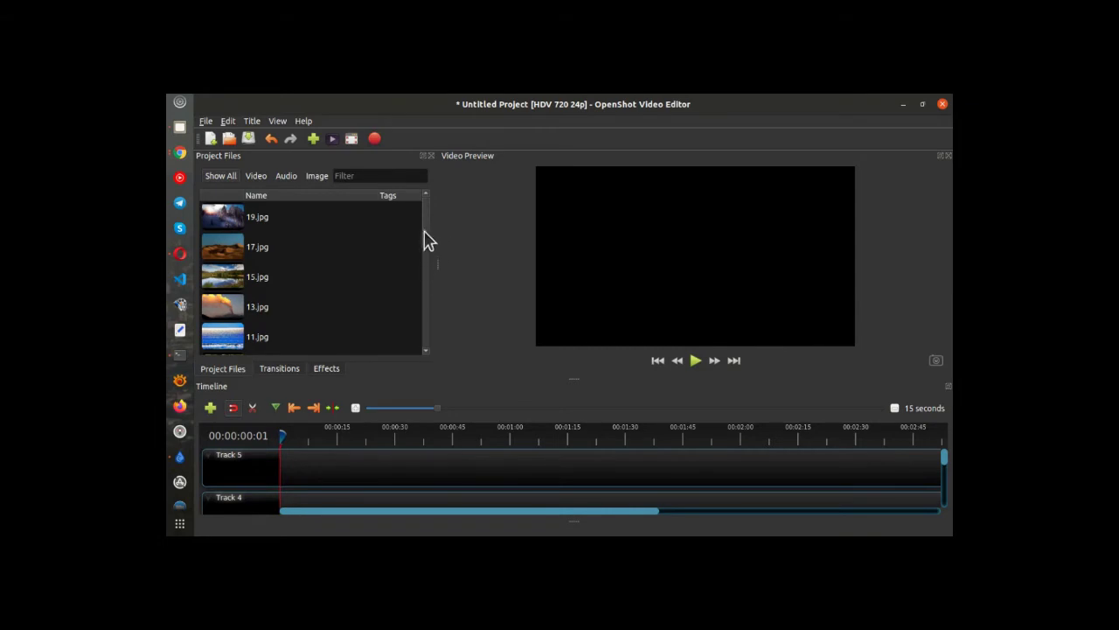
Select the project images from 19.jpg through 9.jpg and open the Add To Timeline settings for them.
mouse_move(426, 240)
mouse_down()
mouse_move(427, 343)
mouse_move(425, 233)
mouse_up()
scroll(385, 334, down, 3)
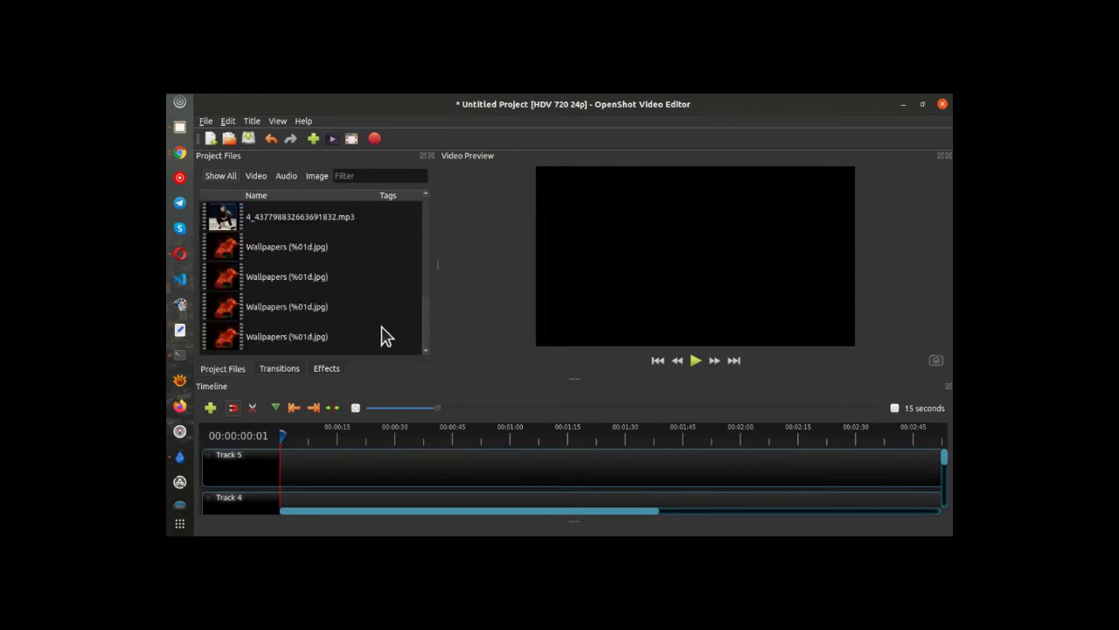
scroll(385, 336, up, 5)
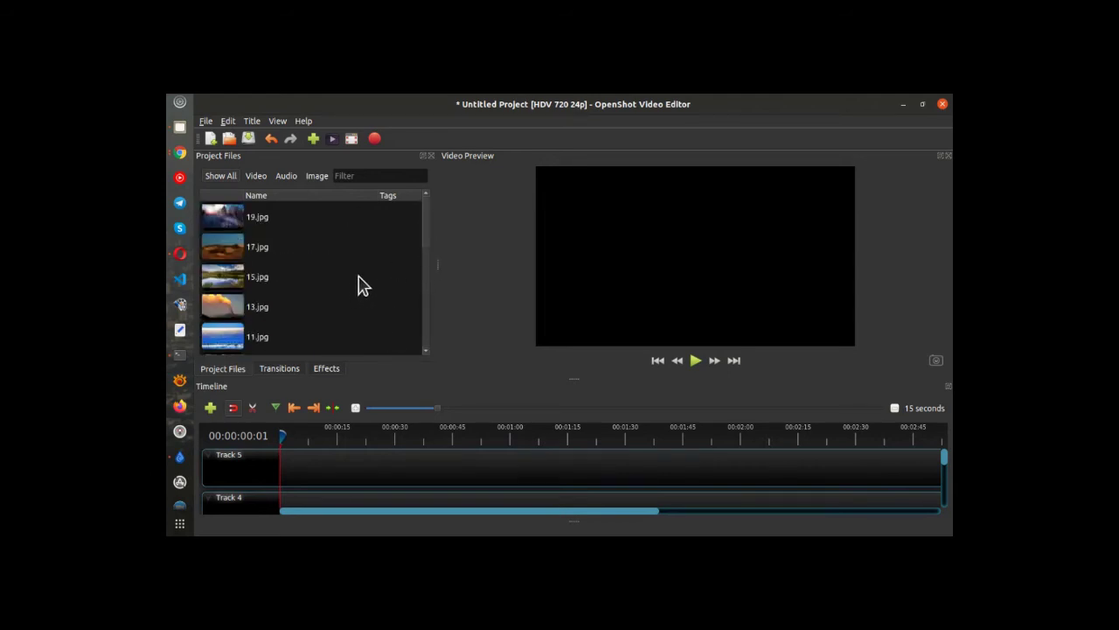
click(325, 228)
scroll(325, 344, down, 1)
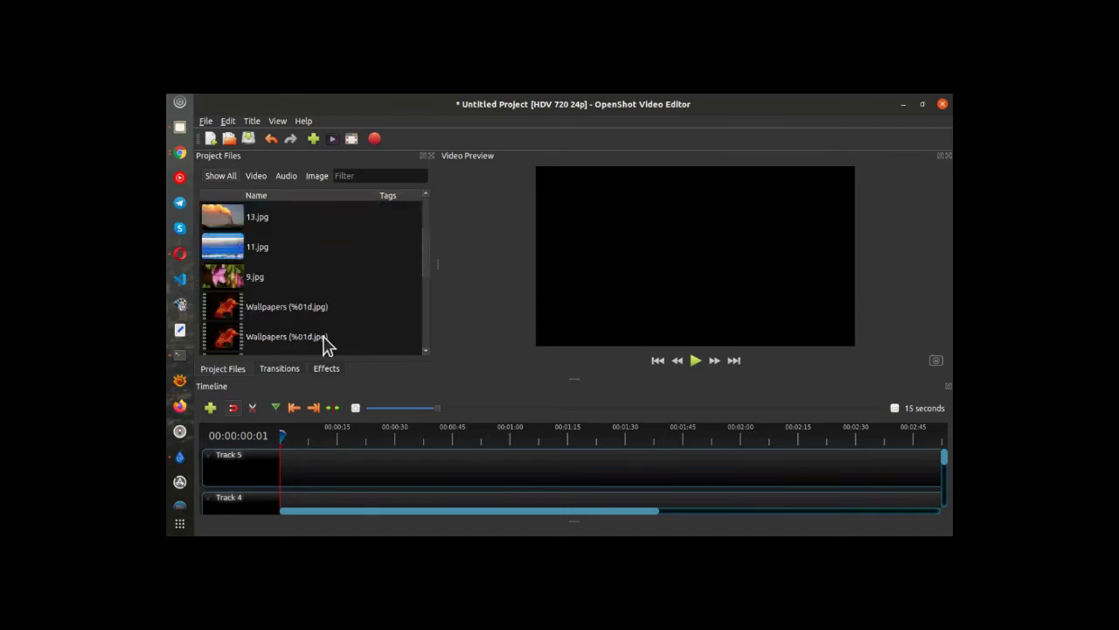
shift+click(299, 279)
right_click(298, 266)
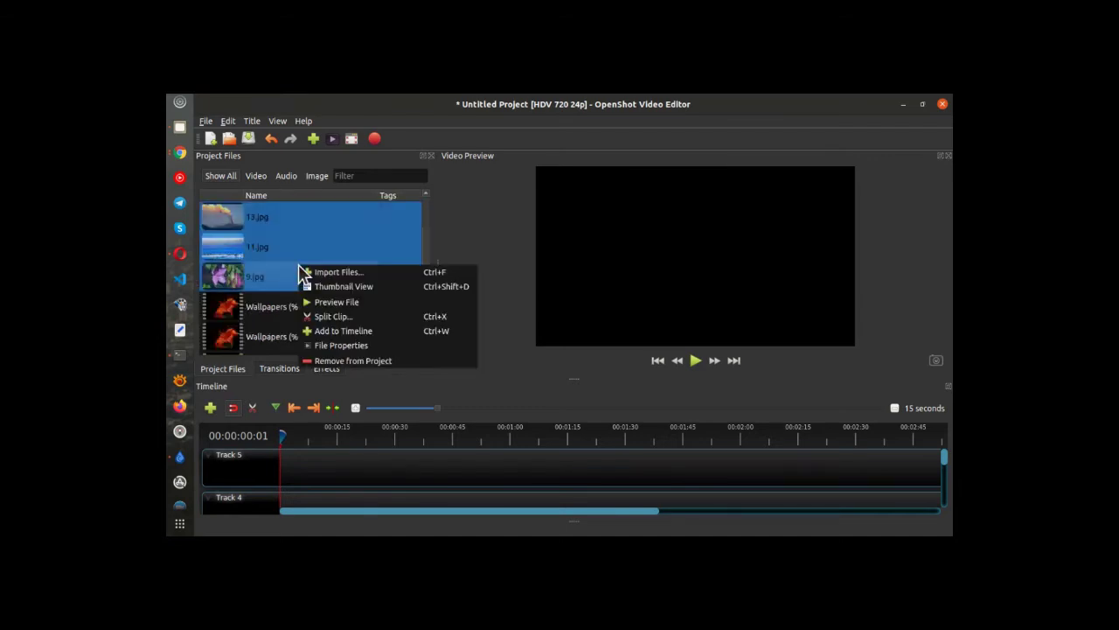
click(346, 331)
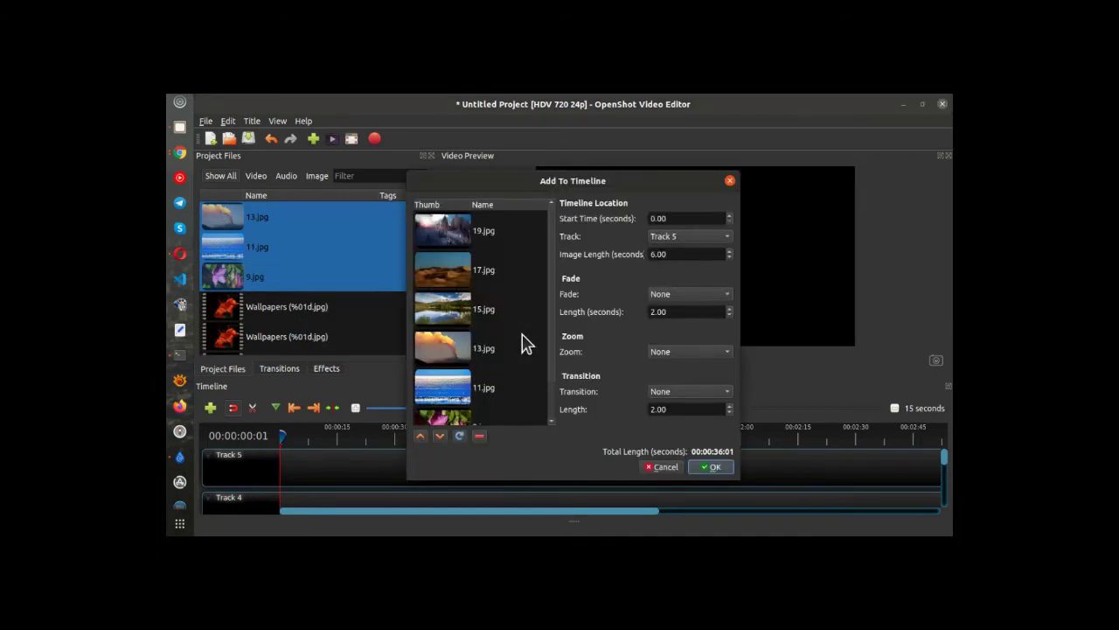
click(680, 238)
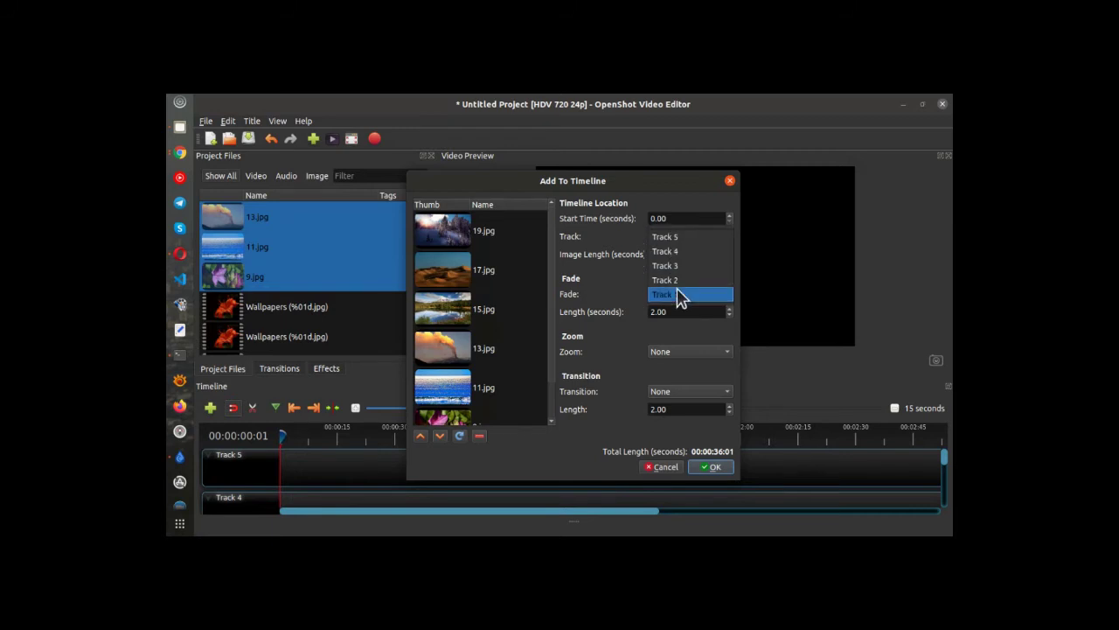
click(665, 236)
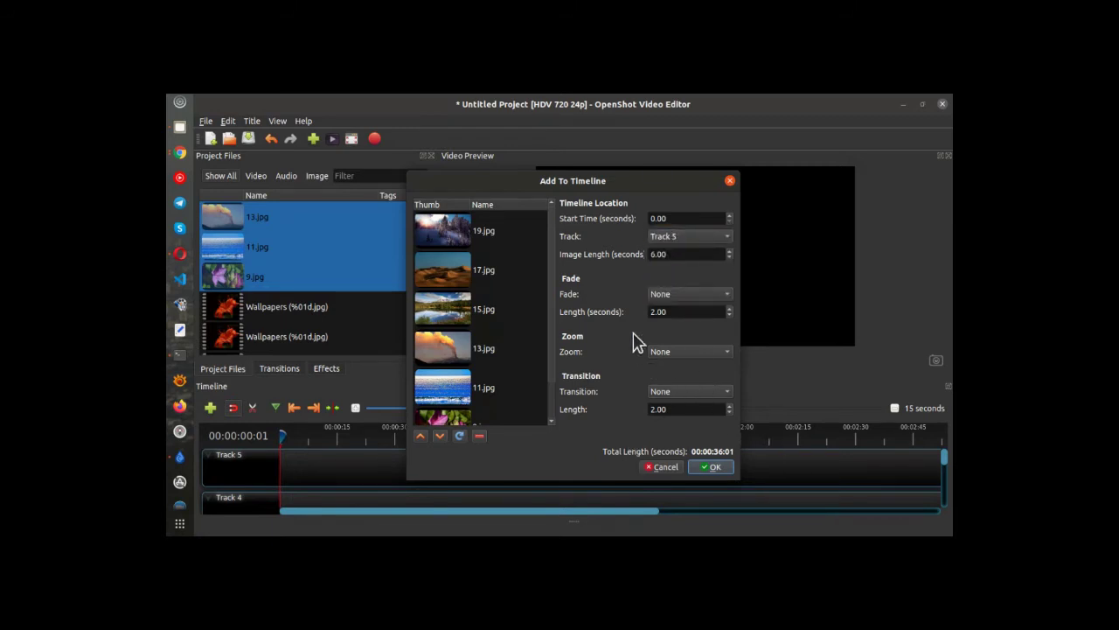
click(665, 295)
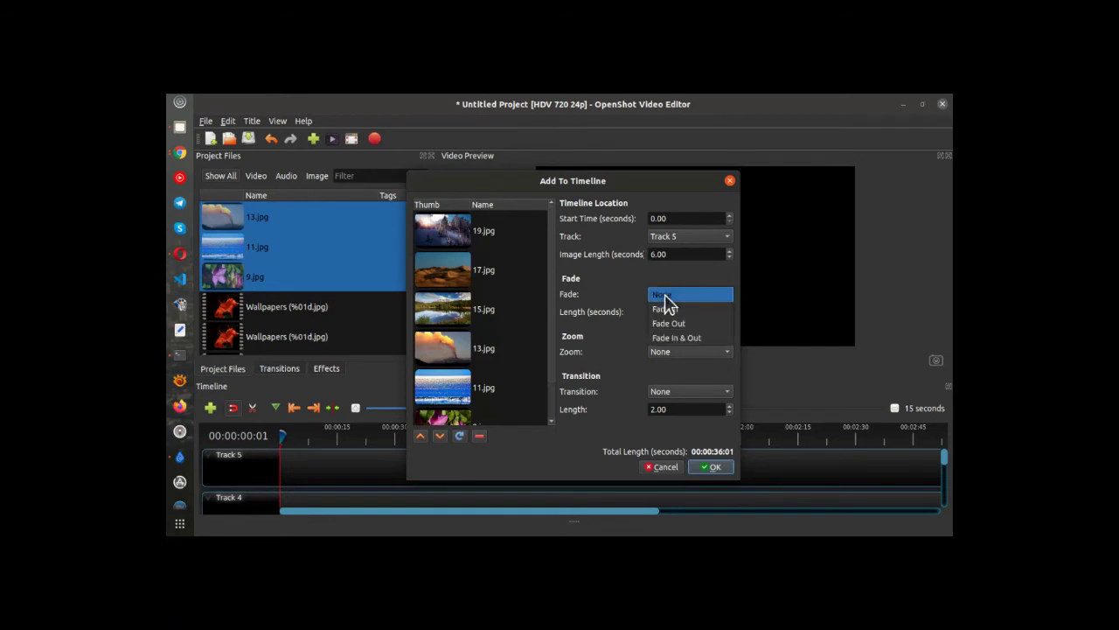
click(686, 310)
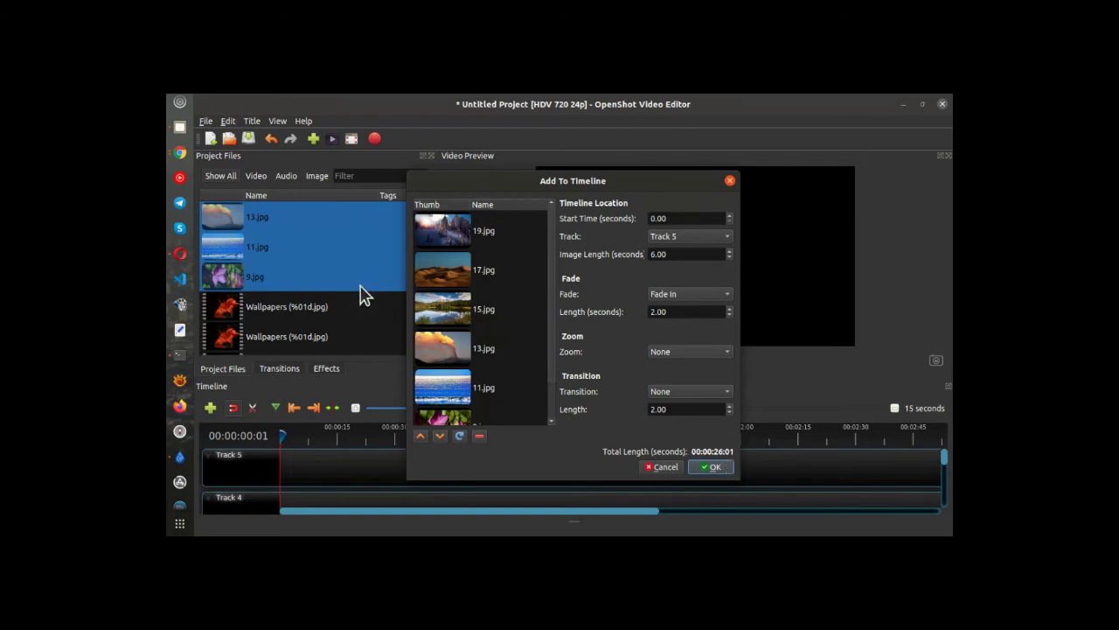
click(668, 467)
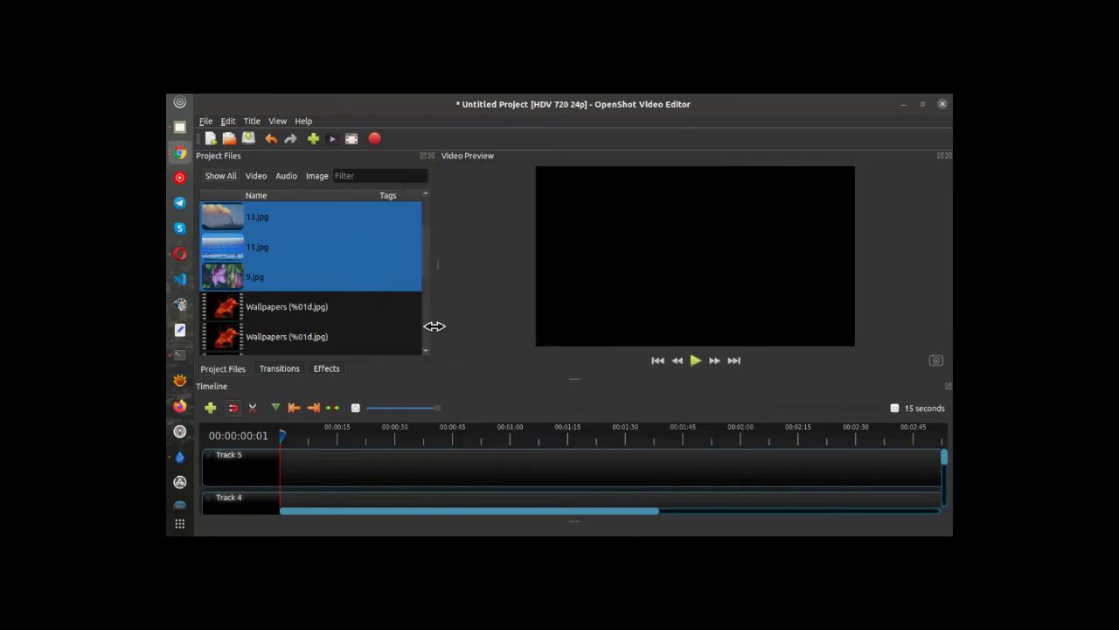
Examine the audio format, output and video details in the file properties of the project's MP3 file.
drag(425, 253, 428, 337)
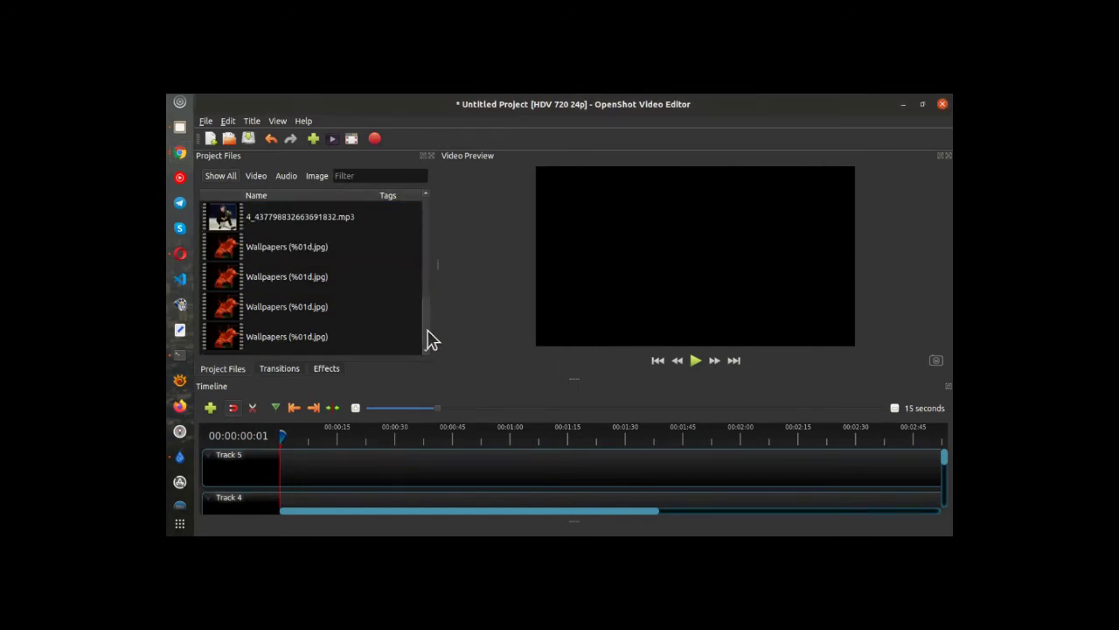
right_click(288, 220)
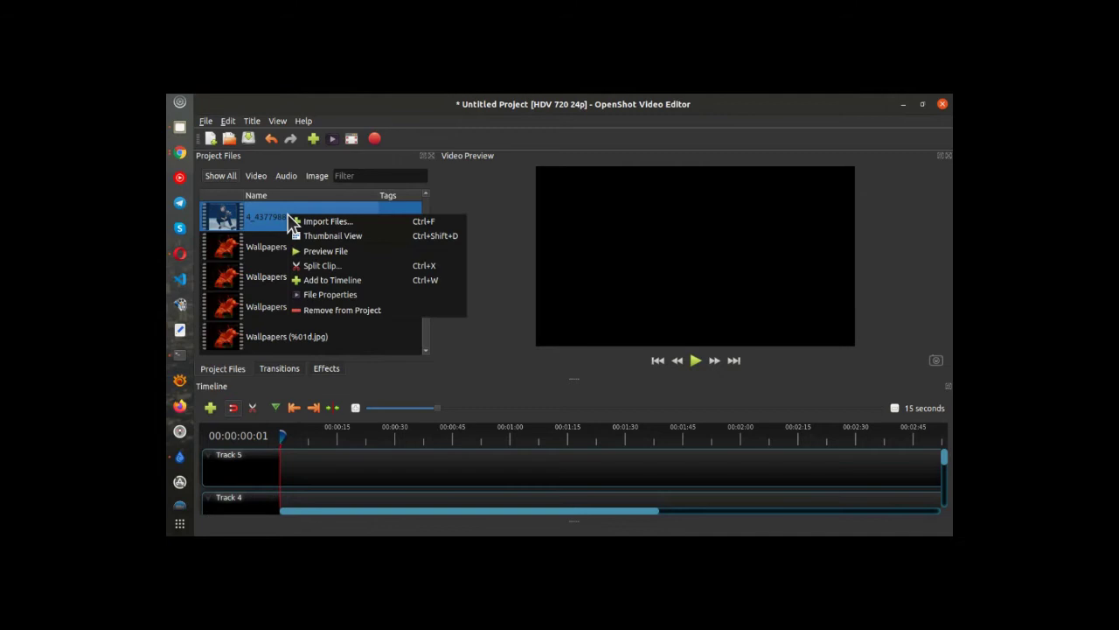
click(329, 295)
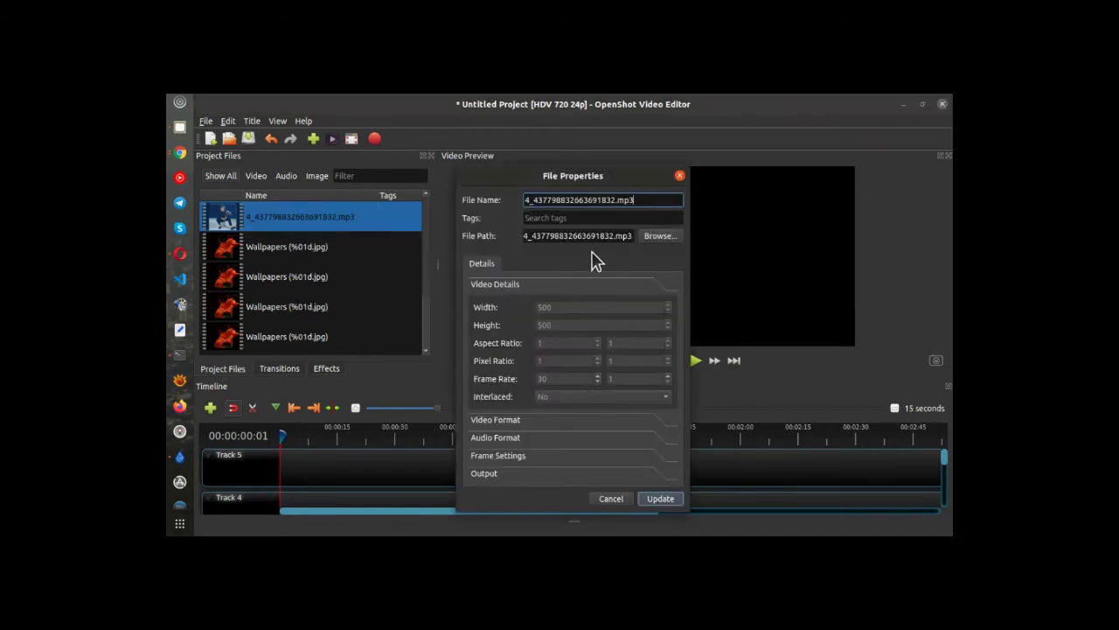
click(514, 439)
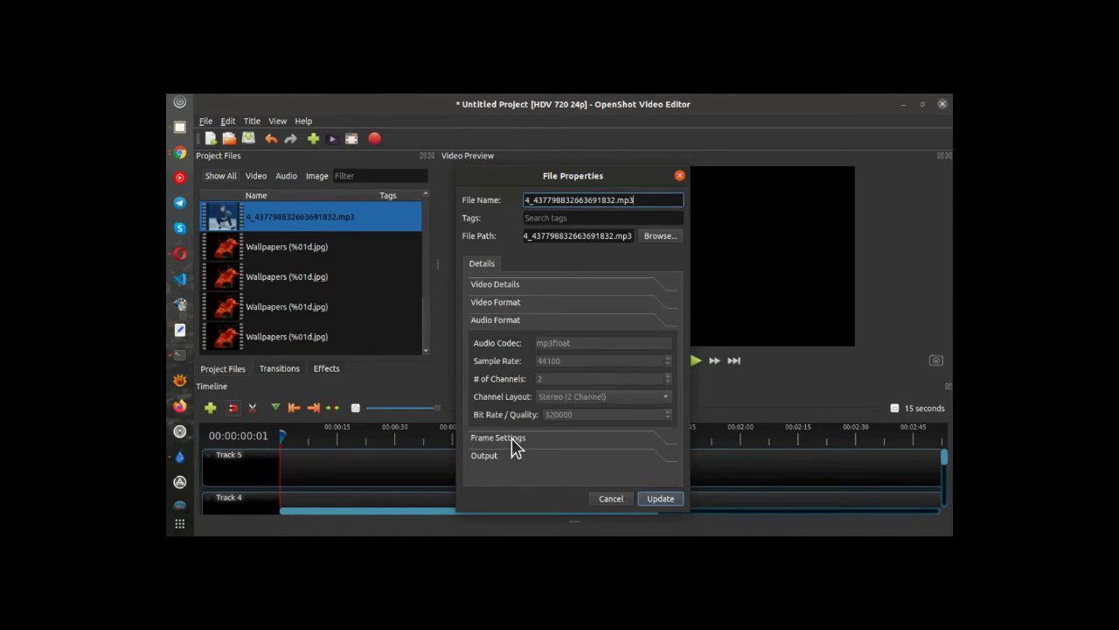
click(501, 460)
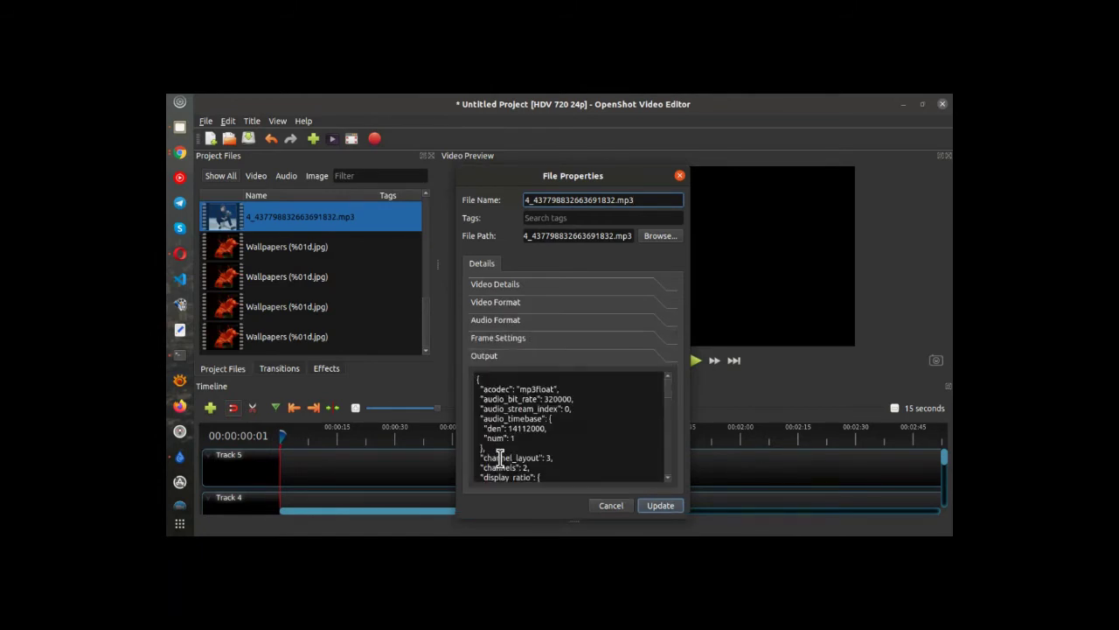
scroll(573, 420, down, 5)
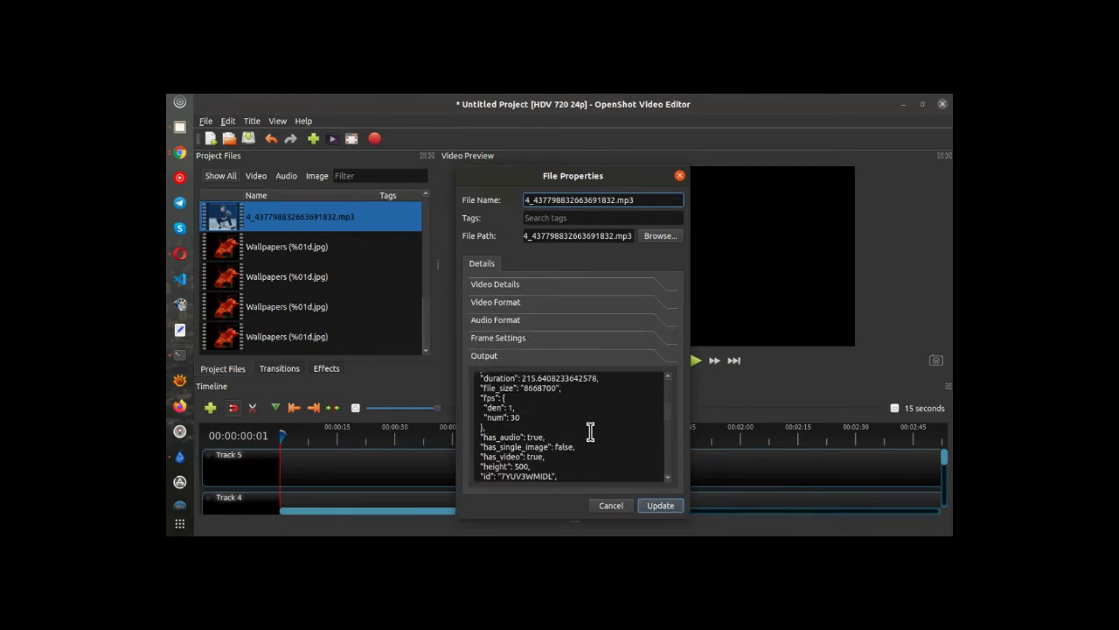
scroll(590, 431, down, 10)
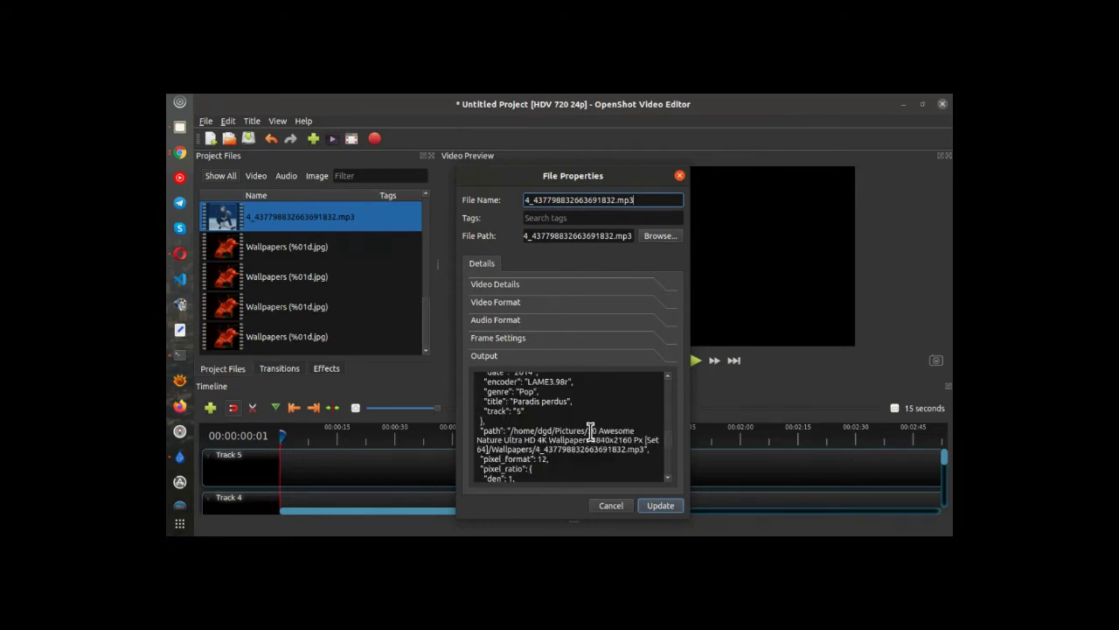
scroll(590, 431, down, 2)
scroll(577, 420, up, 10)
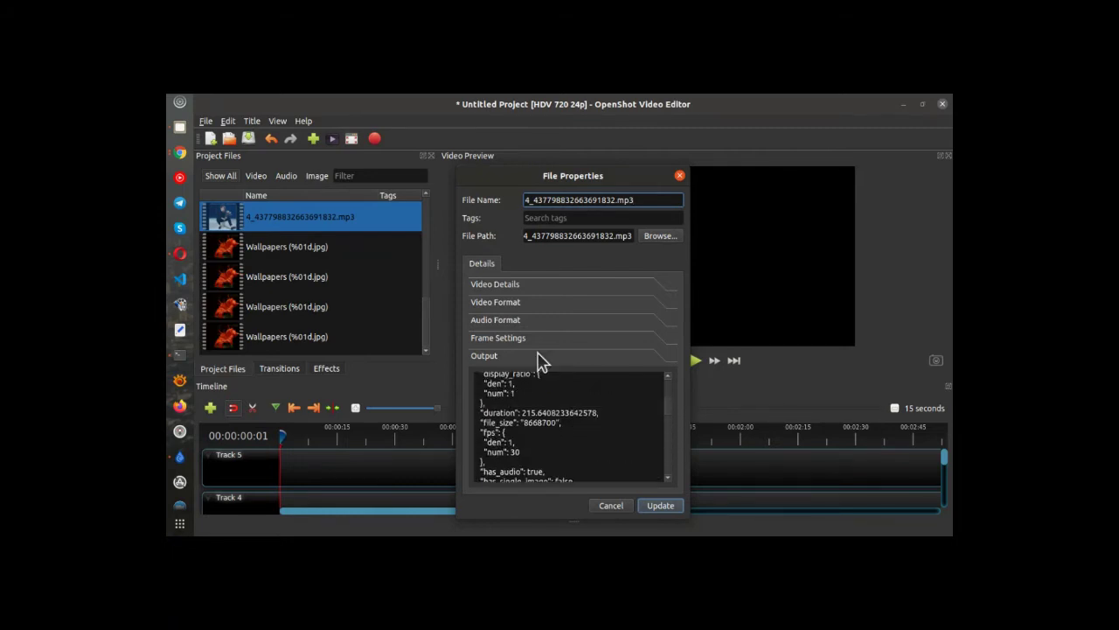
click(504, 287)
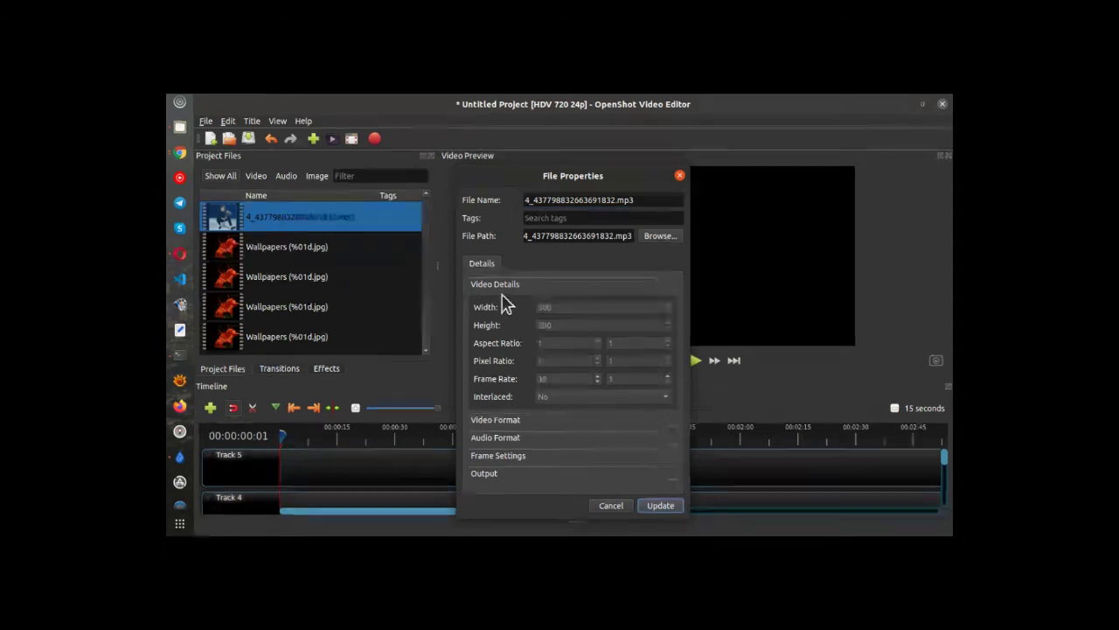
click(612, 507)
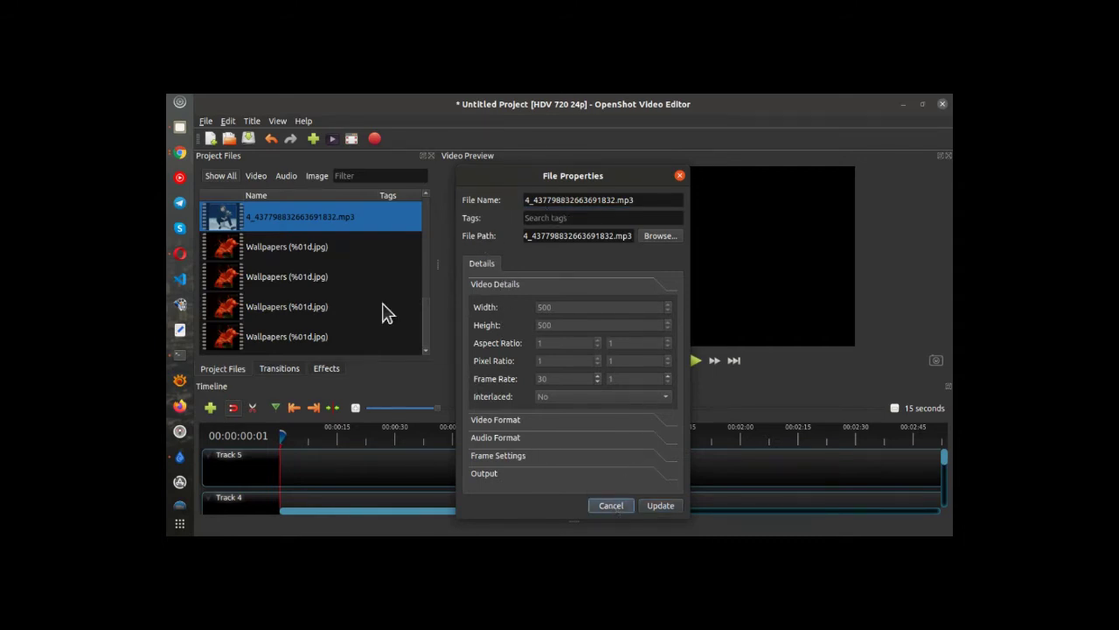
Place 4_437798832663691832.mp3 at the start of Track 5 and open the clip's properties.
drag(318, 225, 262, 457)
drag(439, 409, 516, 411)
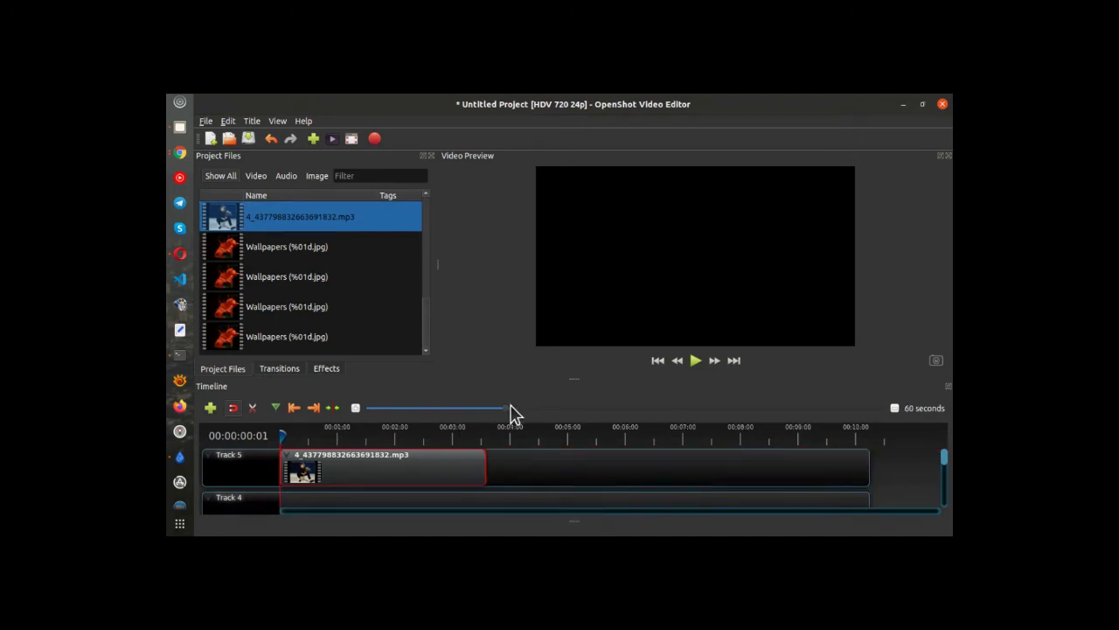
right_click(453, 469)
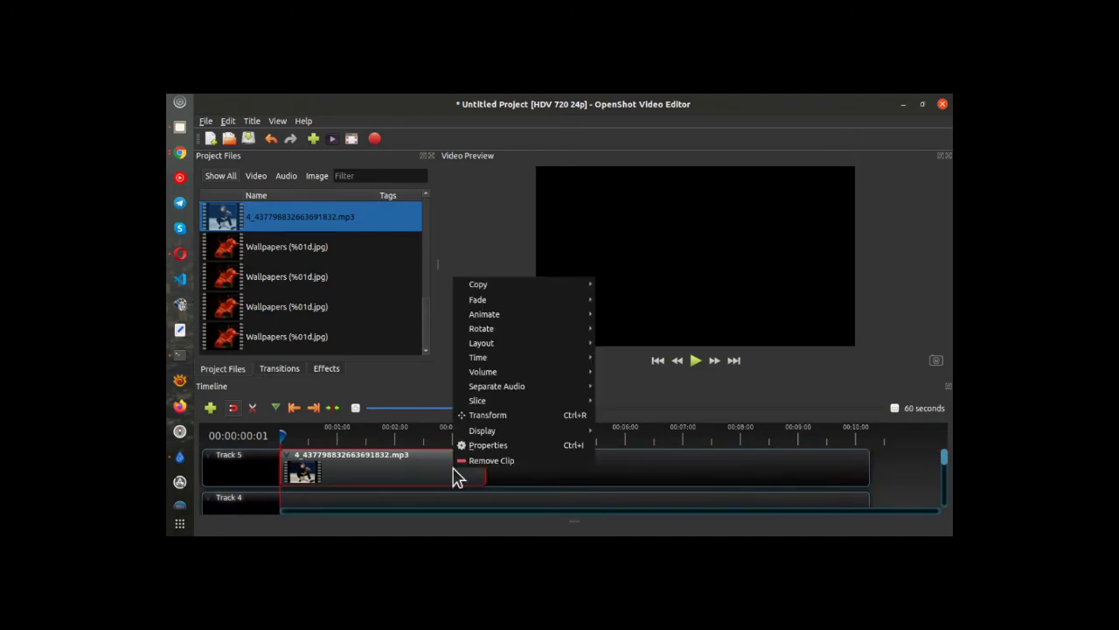
click(486, 445)
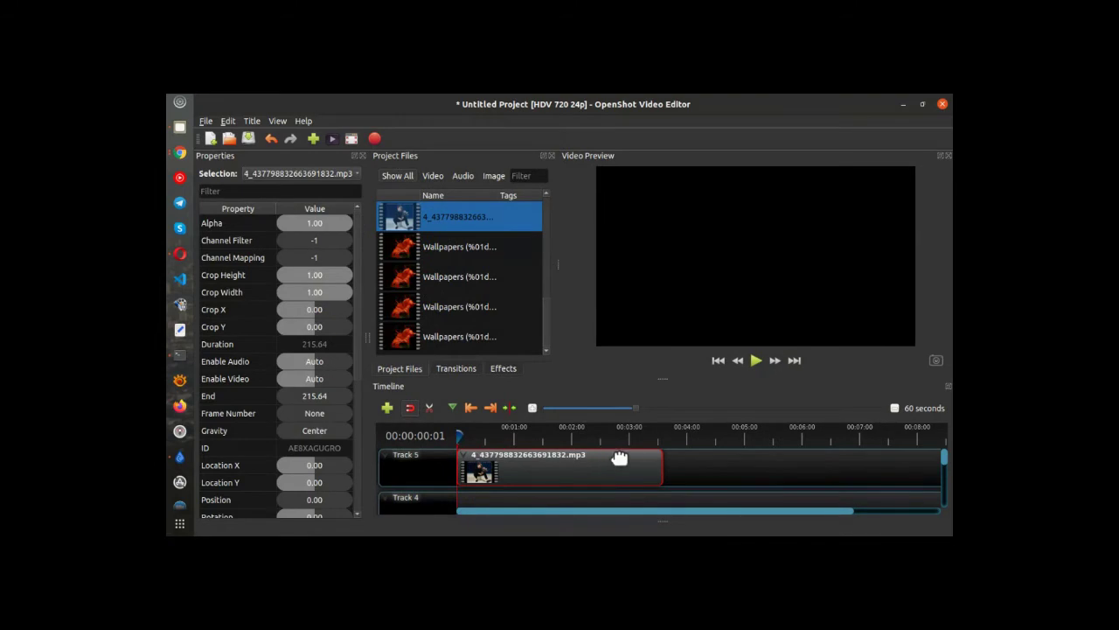
Check the video details in the file properties of the MP3 in the project files.
right_click(500, 221)
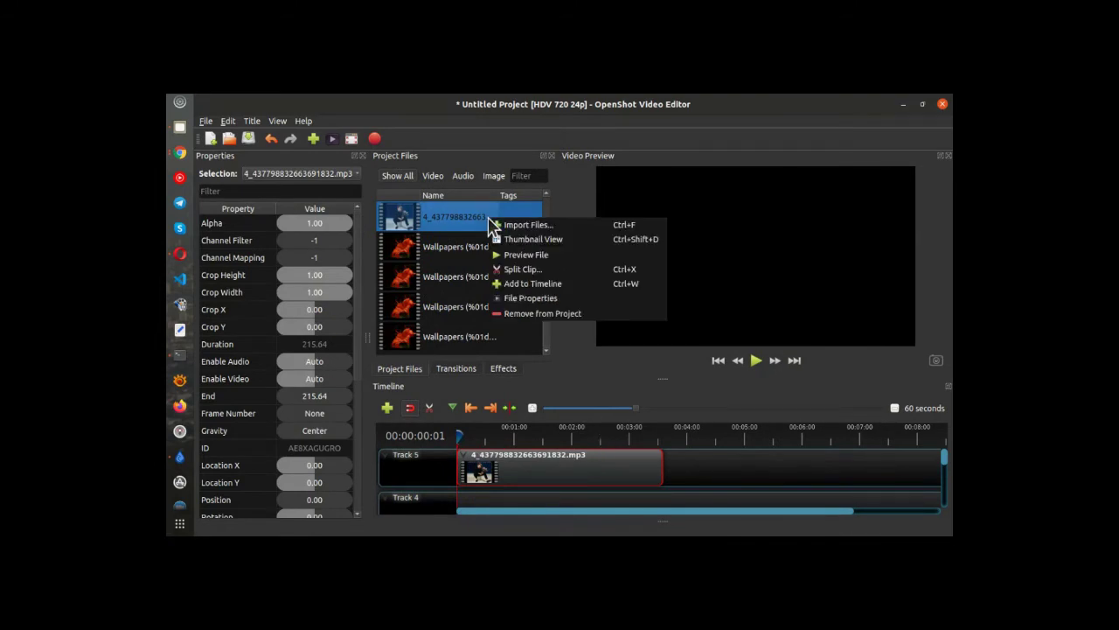
click(522, 298)
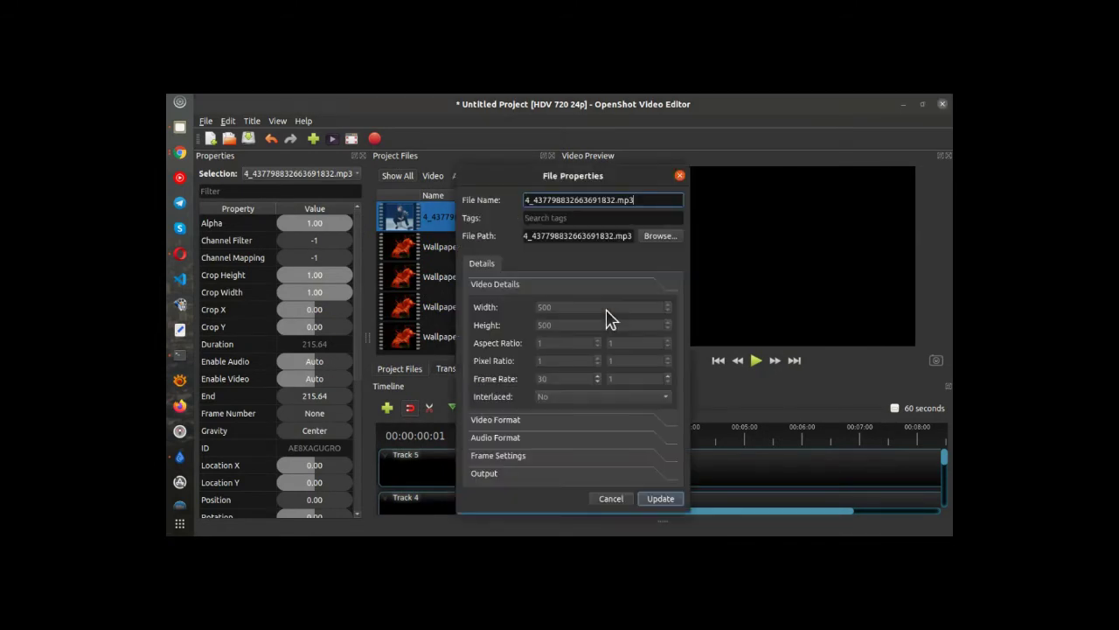
click(611, 498)
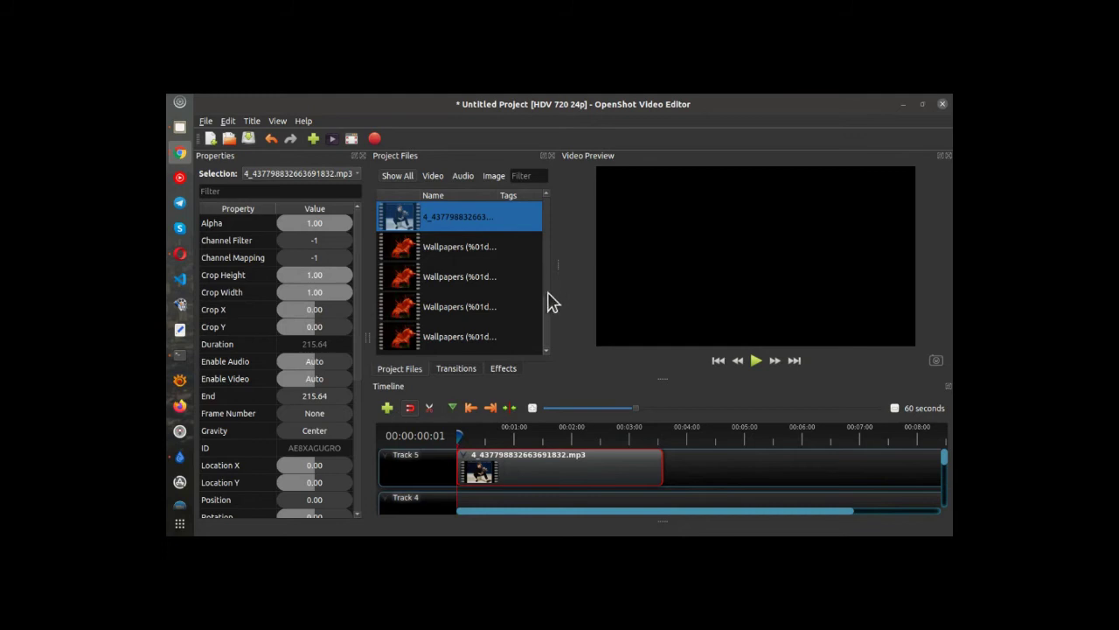
Look over the available effects and return to the project's image files.
scroll(545, 262, up, 5)
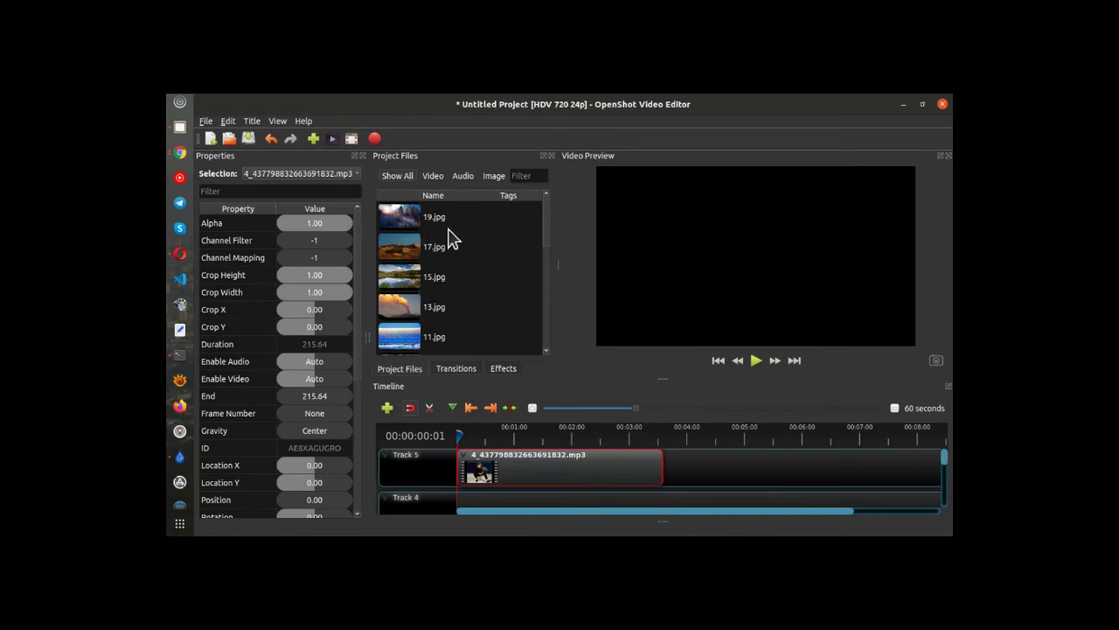
click(488, 256)
click(503, 368)
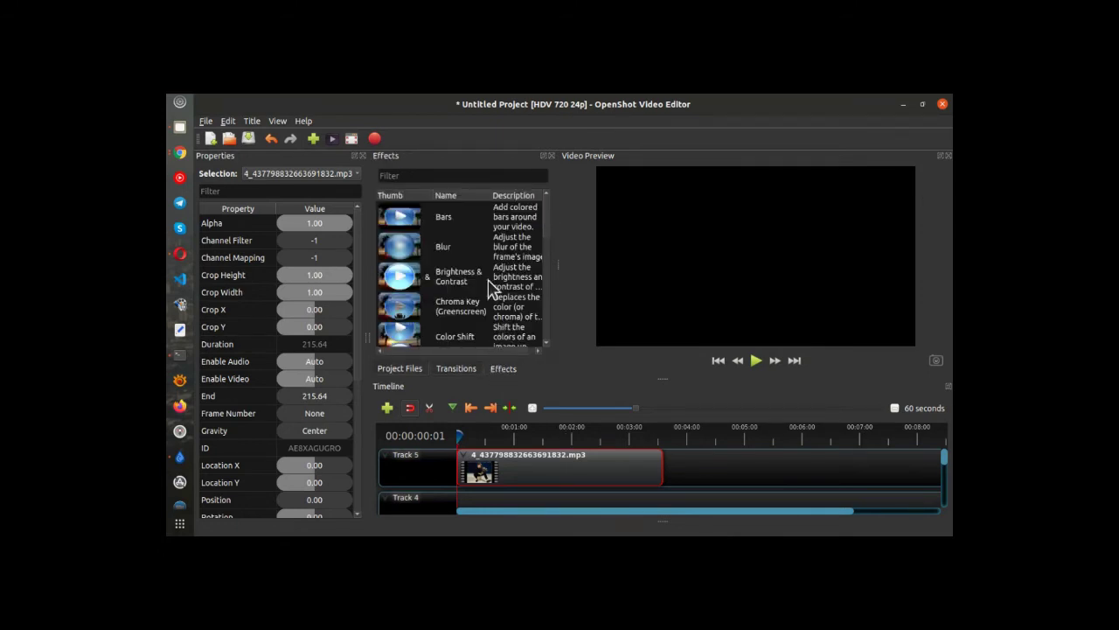
click(409, 368)
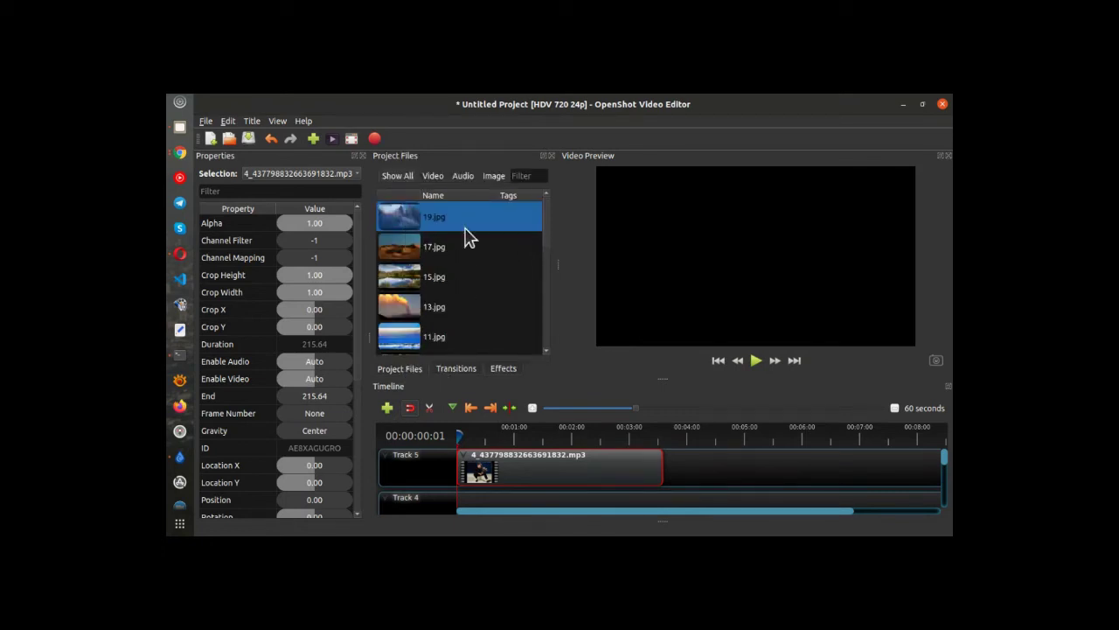
Select the project images from 19.jpg through 9.jpg and open the Add To Timeline settings for the selection.
shift+click(455, 341)
scroll(544, 234, down, 1)
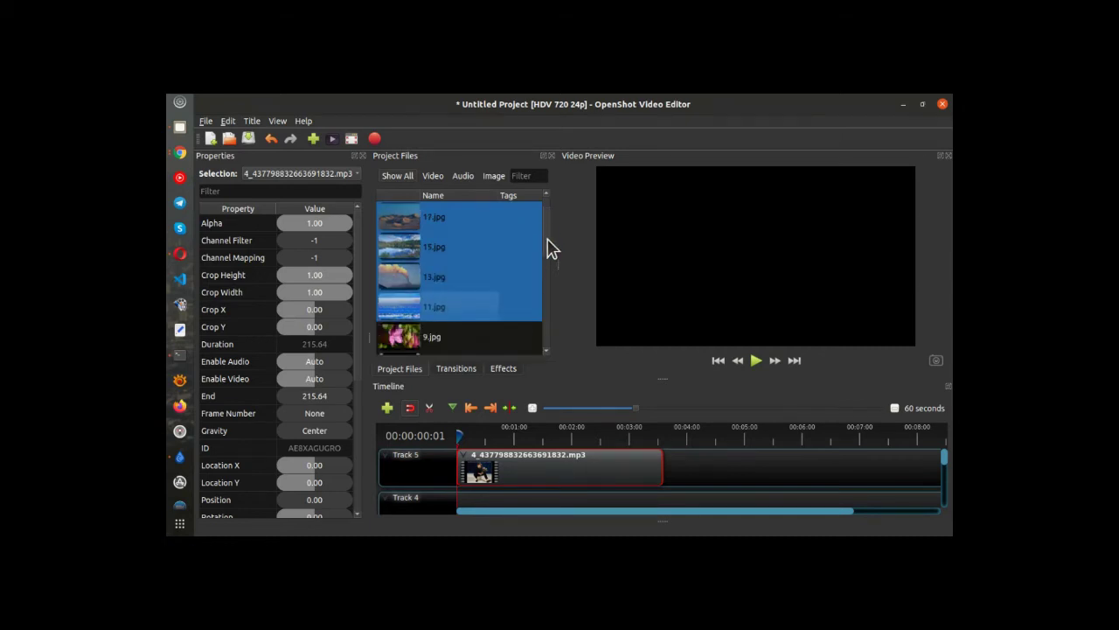
shift+click(432, 334)
scroll(545, 262, down, 3)
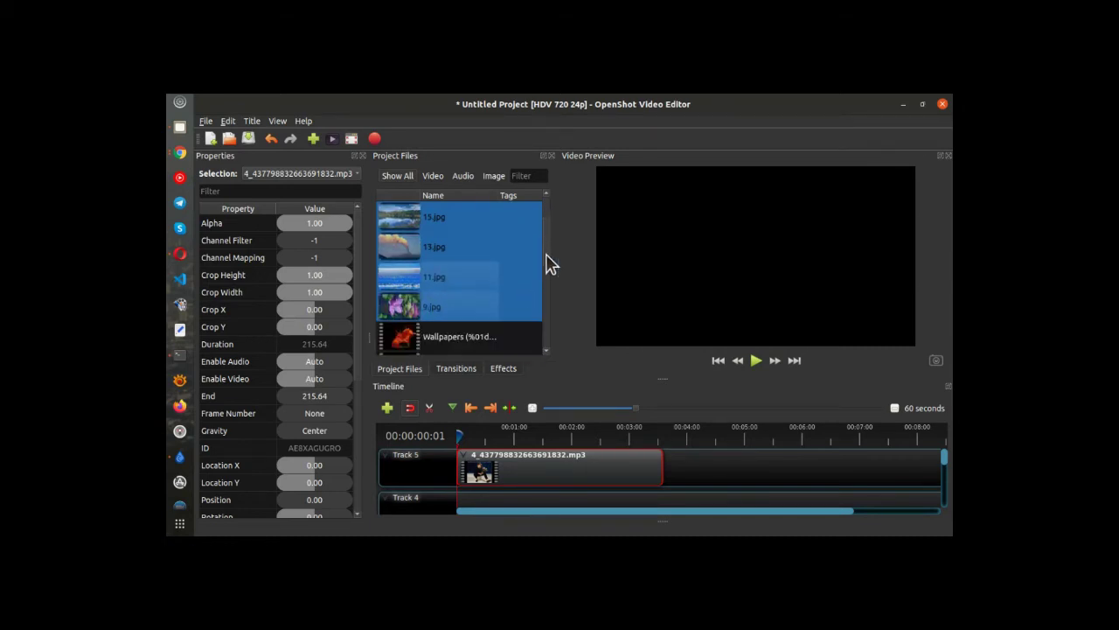
scroll(545, 278, down, 1)
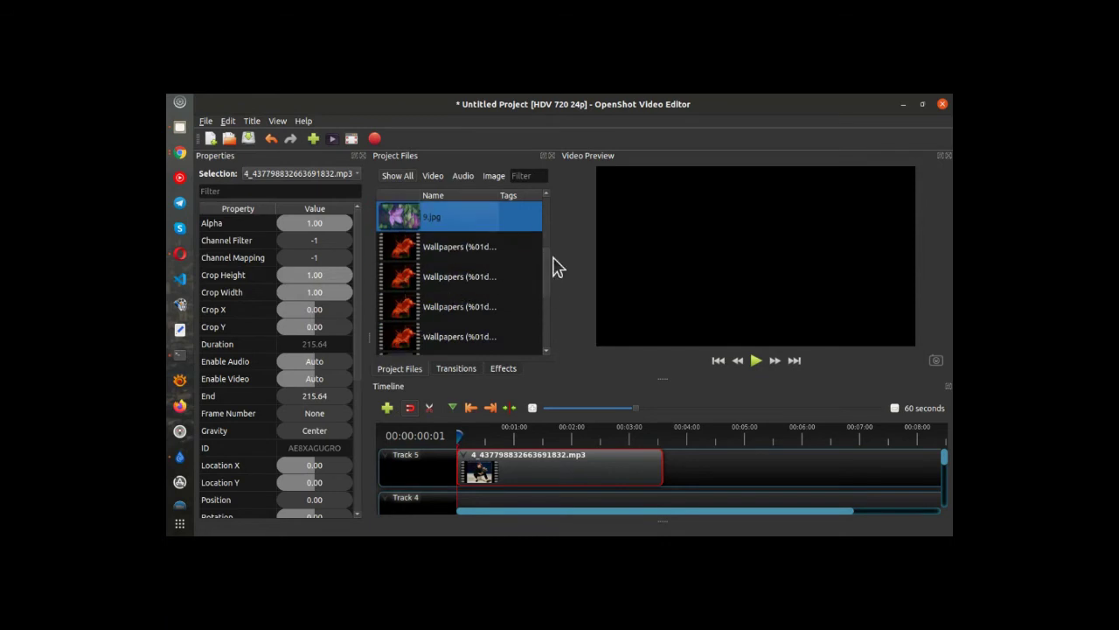
scroll(546, 288, down, 1)
scroll(545, 313, down, 1)
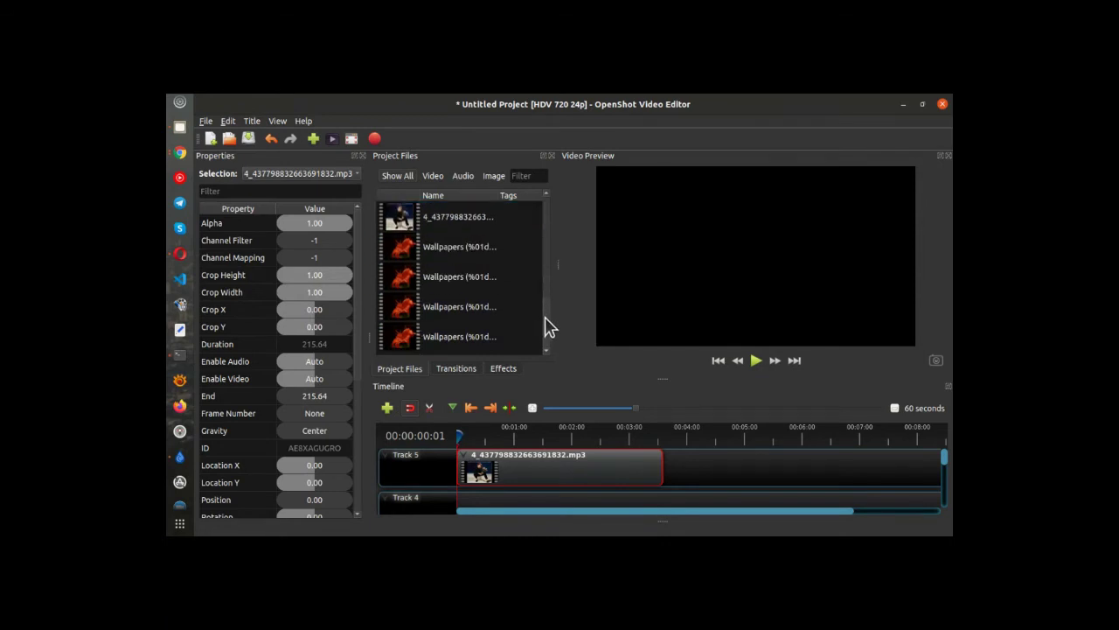
scroll(549, 254, up, 7)
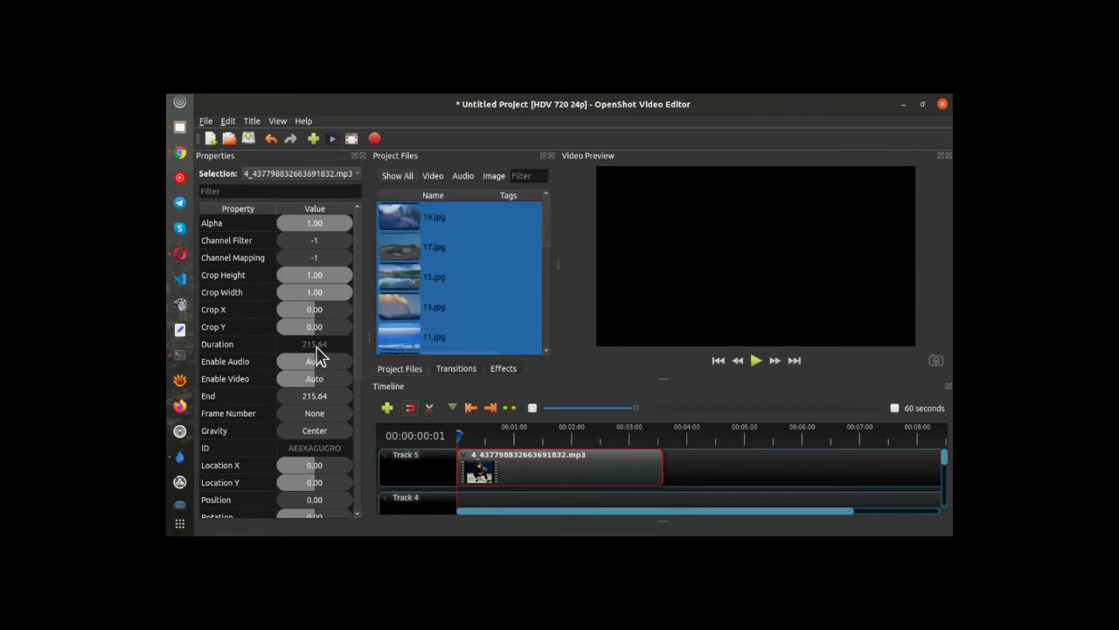
right_click(475, 286)
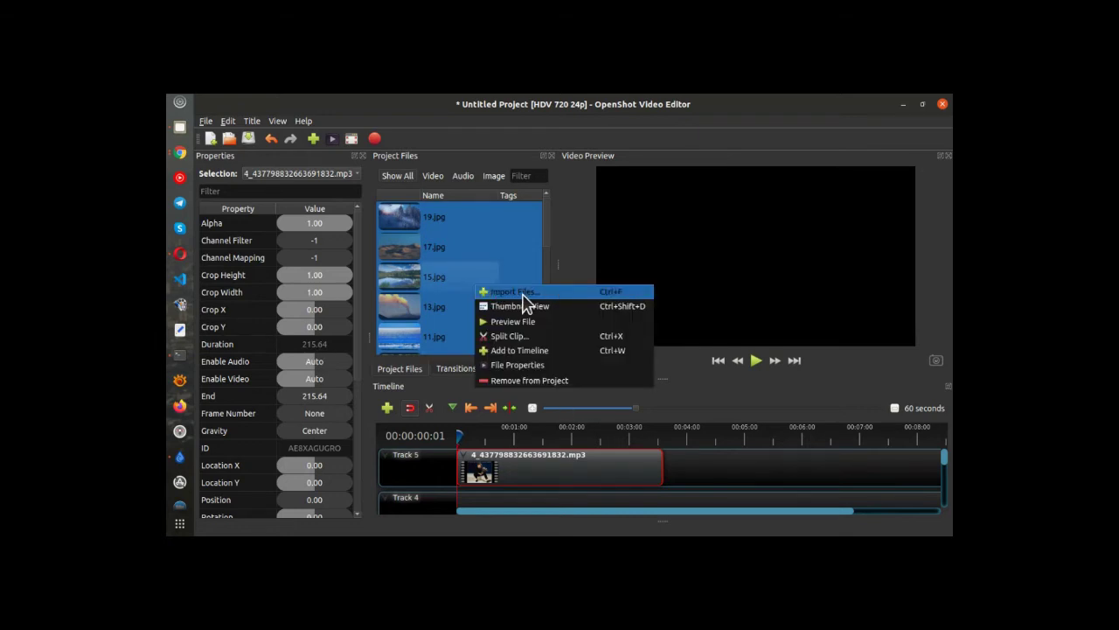
click(533, 354)
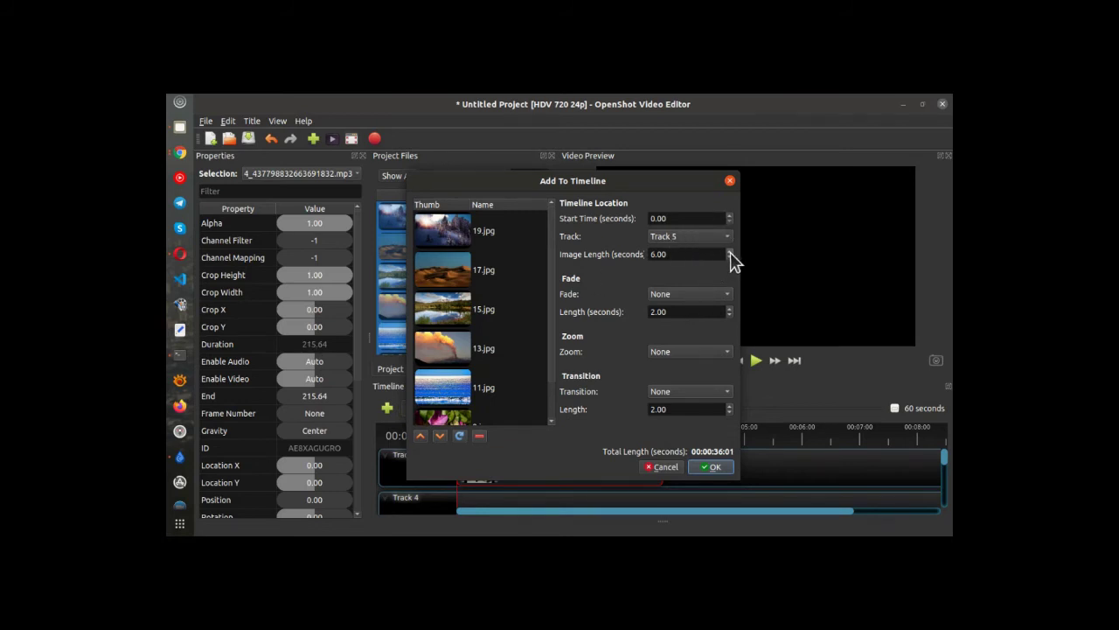
Set the images' fade to Fade In and the transition between them to Fade.
click(676, 297)
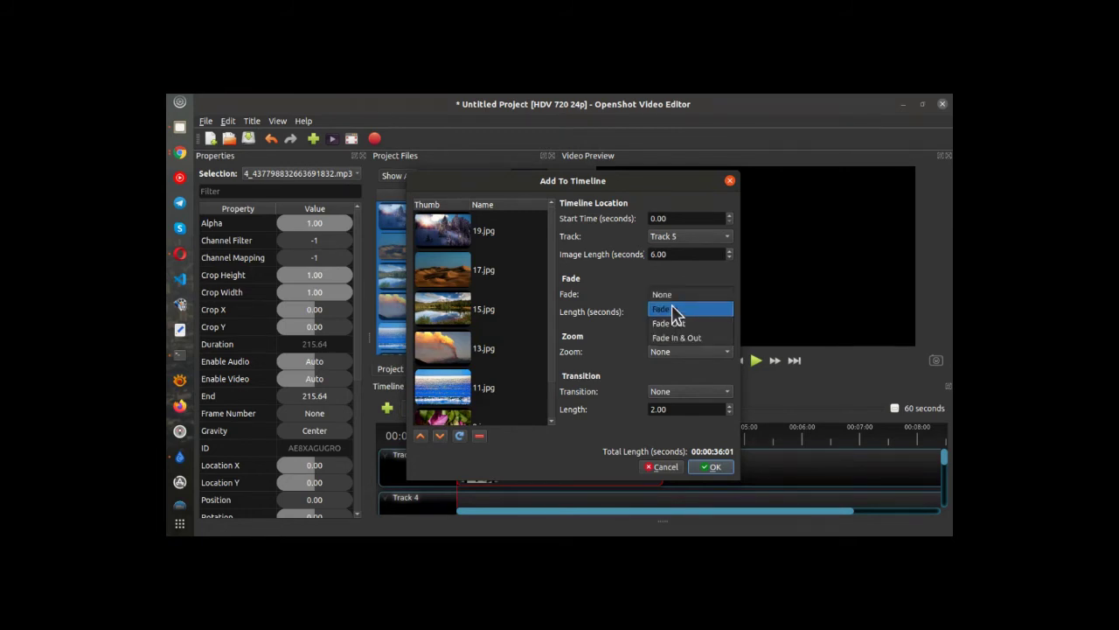
click(672, 307)
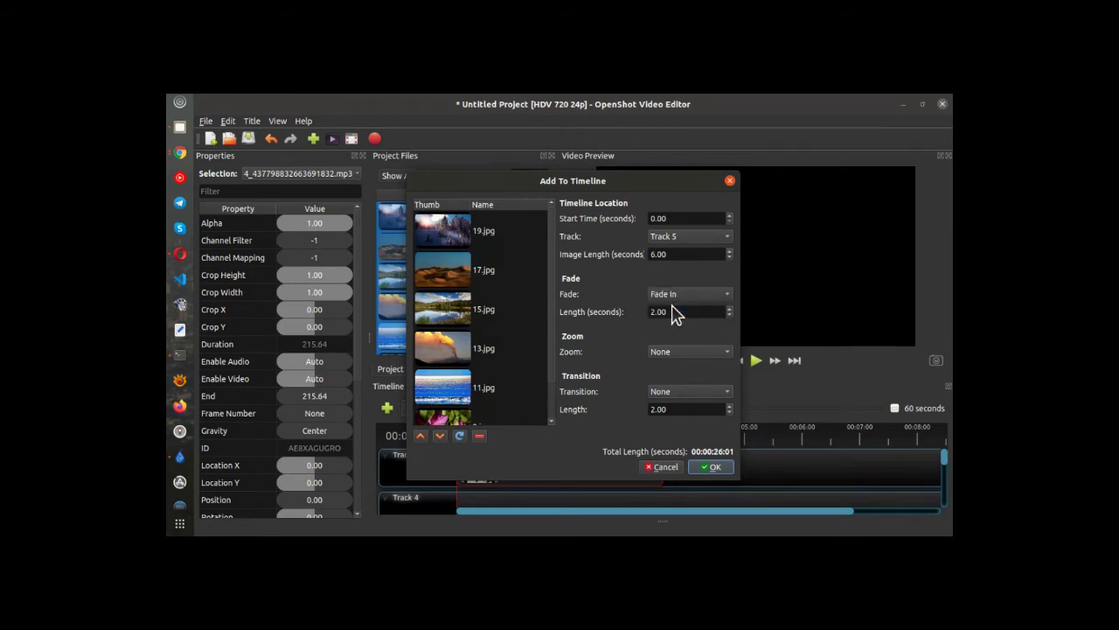
click(673, 399)
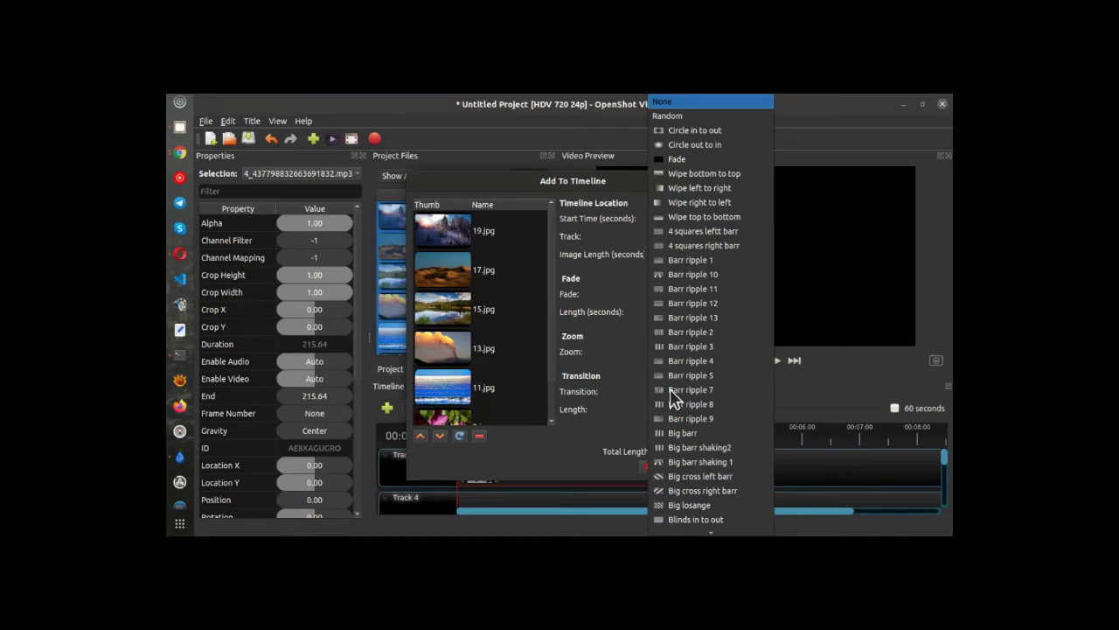
click(680, 159)
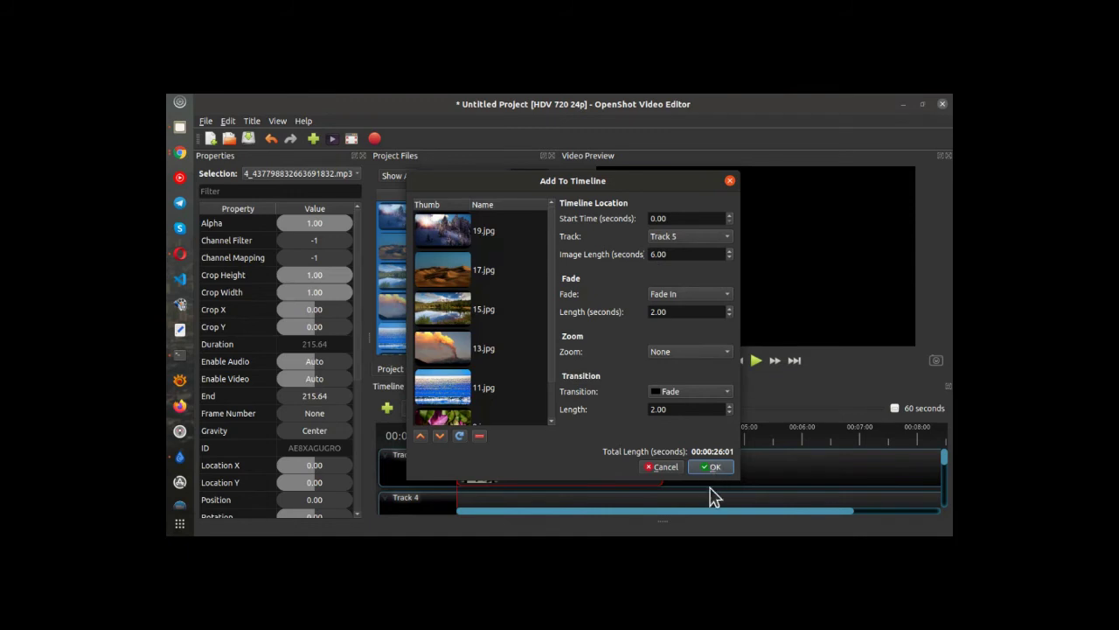
Add the selected images to Track 5 with the chosen settings and move the MP3 clip down onto Track 4.
key(Return)
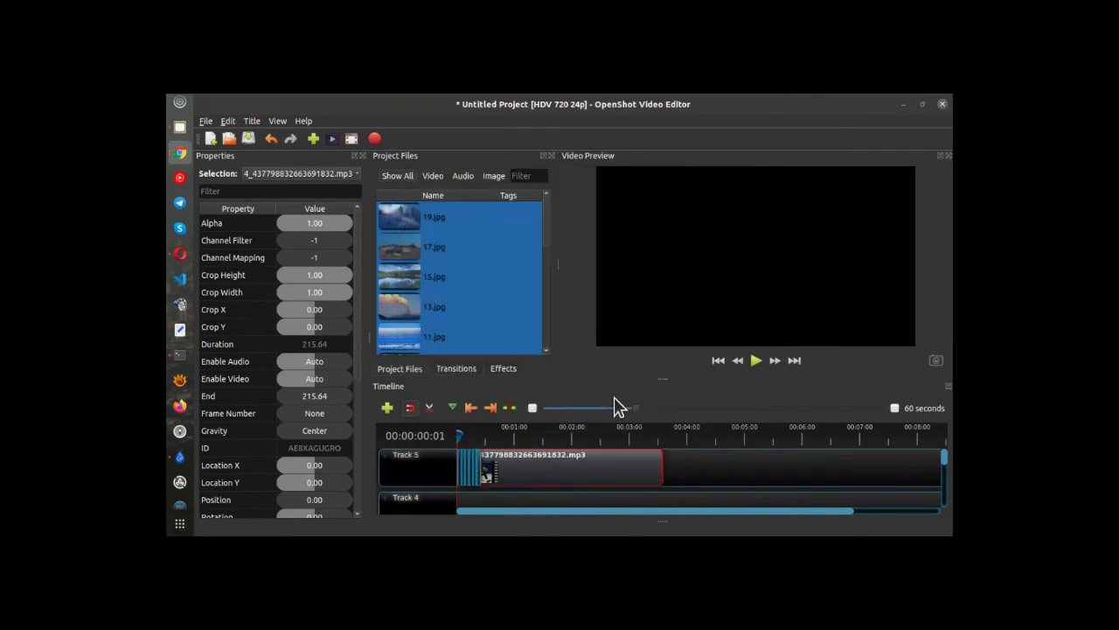
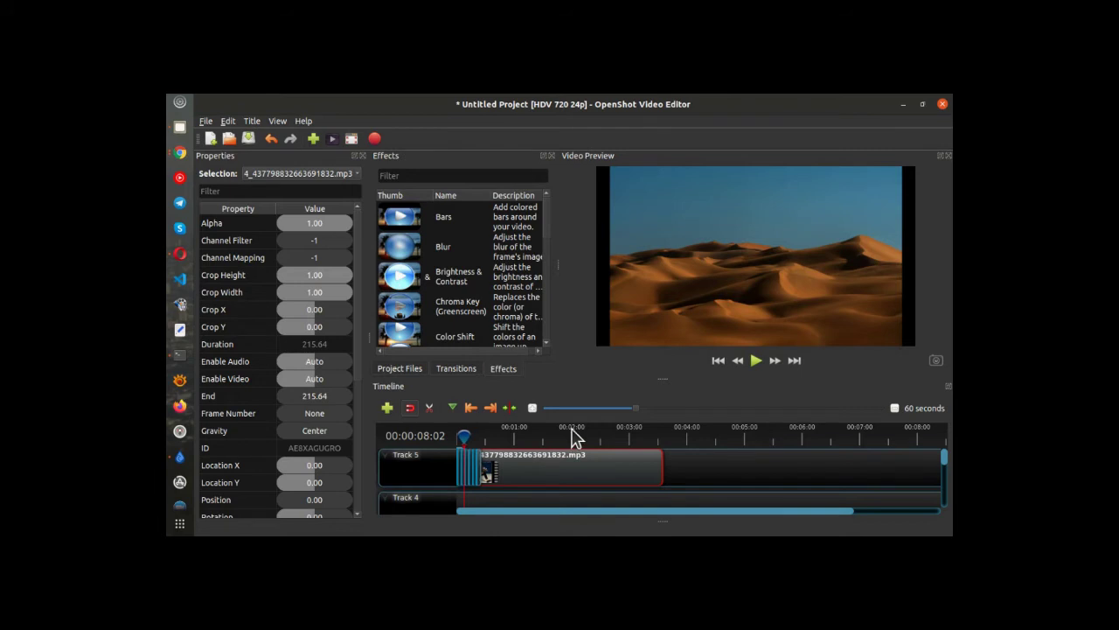
click(406, 370)
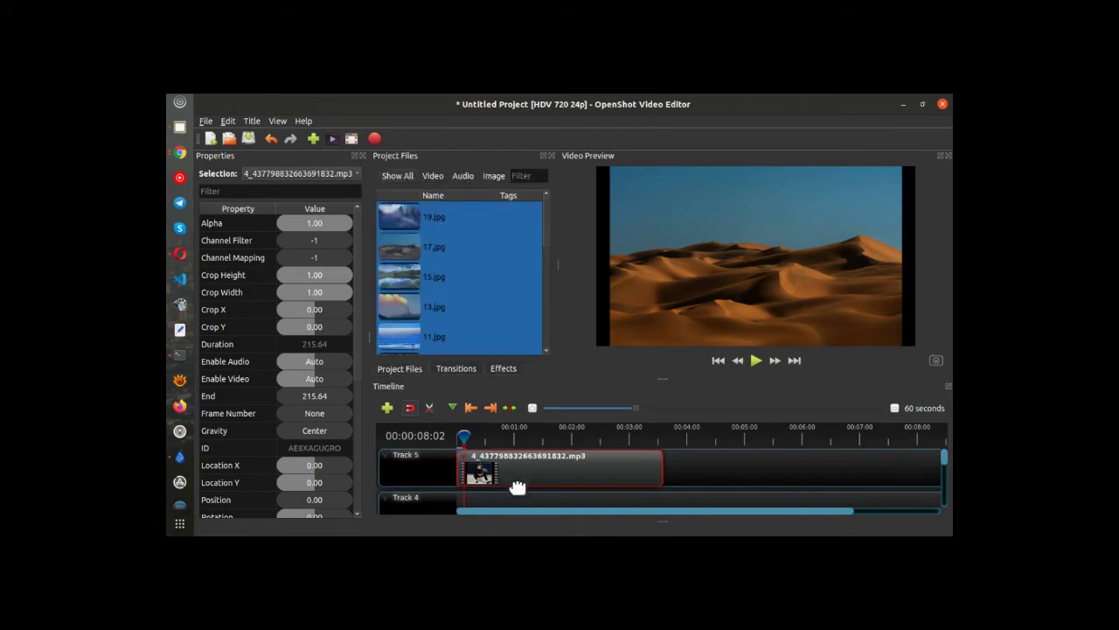
mouse_move(517, 487)
mouse_down()
mouse_move(517, 503)
mouse_move(509, 453)
mouse_move(508, 481)
mouse_up()
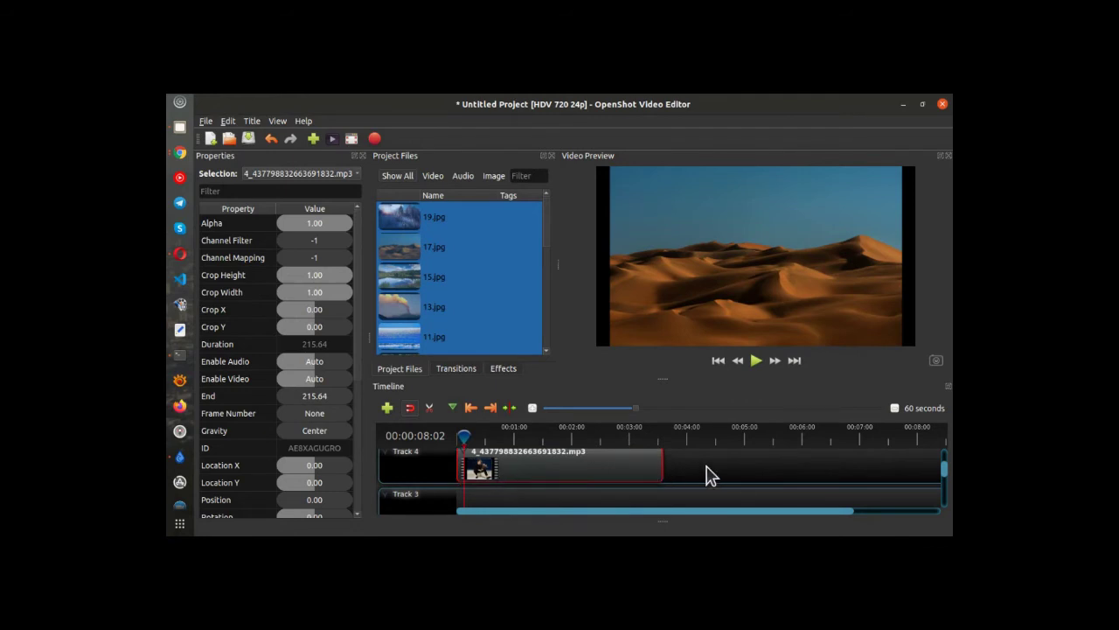
scroll(708, 475, up, 1)
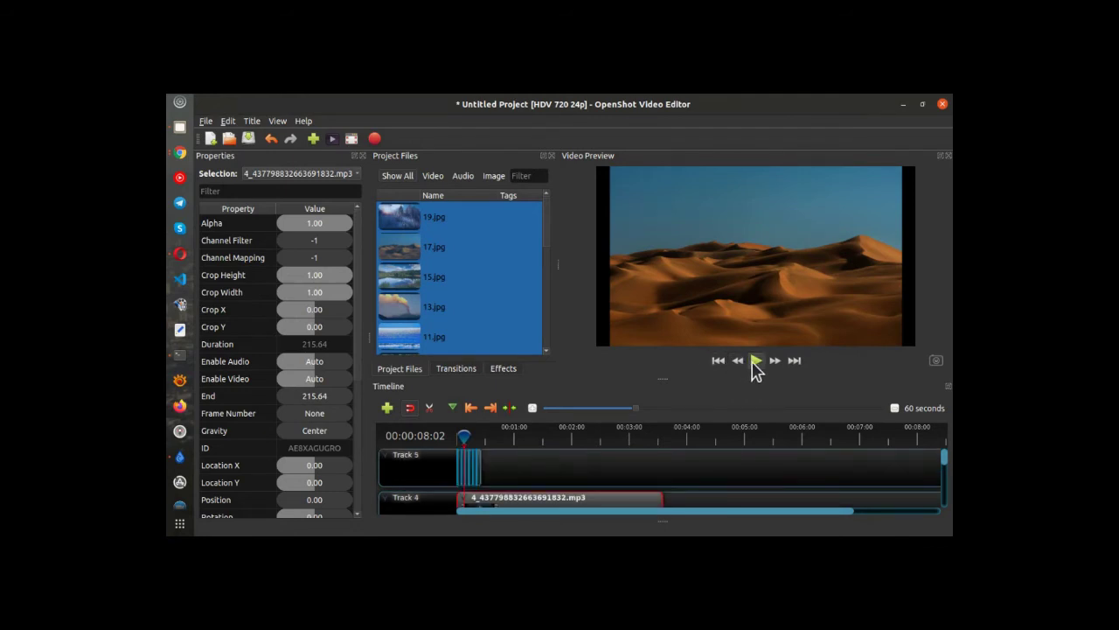
Play back the slideshow for a few seconds to check the images and transitions, and pause it.
click(756, 361)
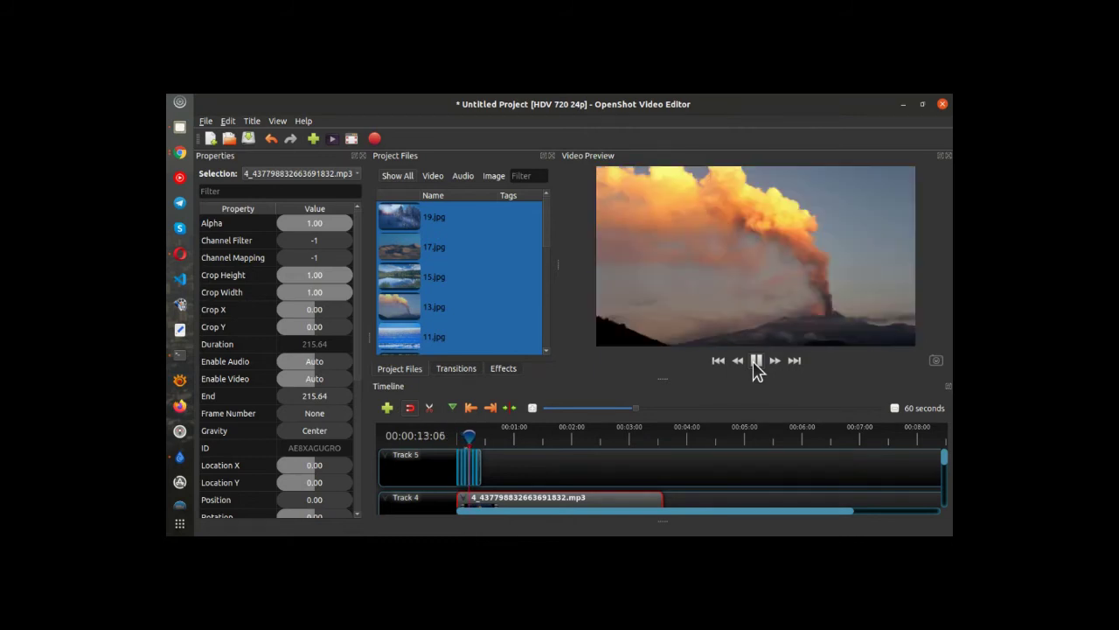
click(756, 361)
Try to repeat the image clips and their transitions on Track 5 by duplicating them after the existing ones.
click(466, 470)
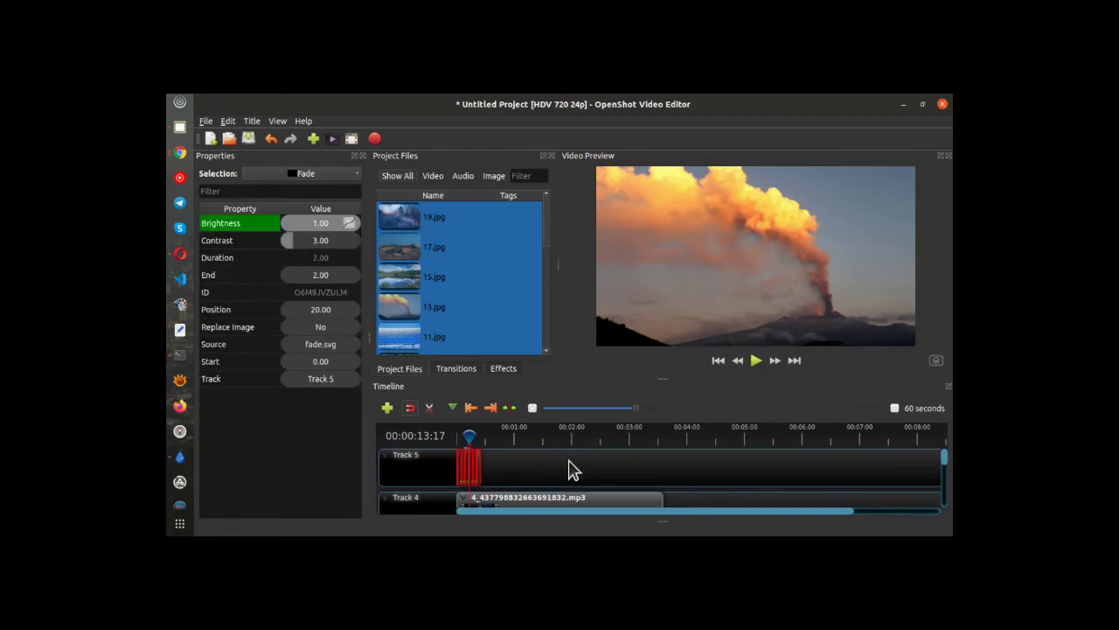
drag(482, 477, 494, 472)
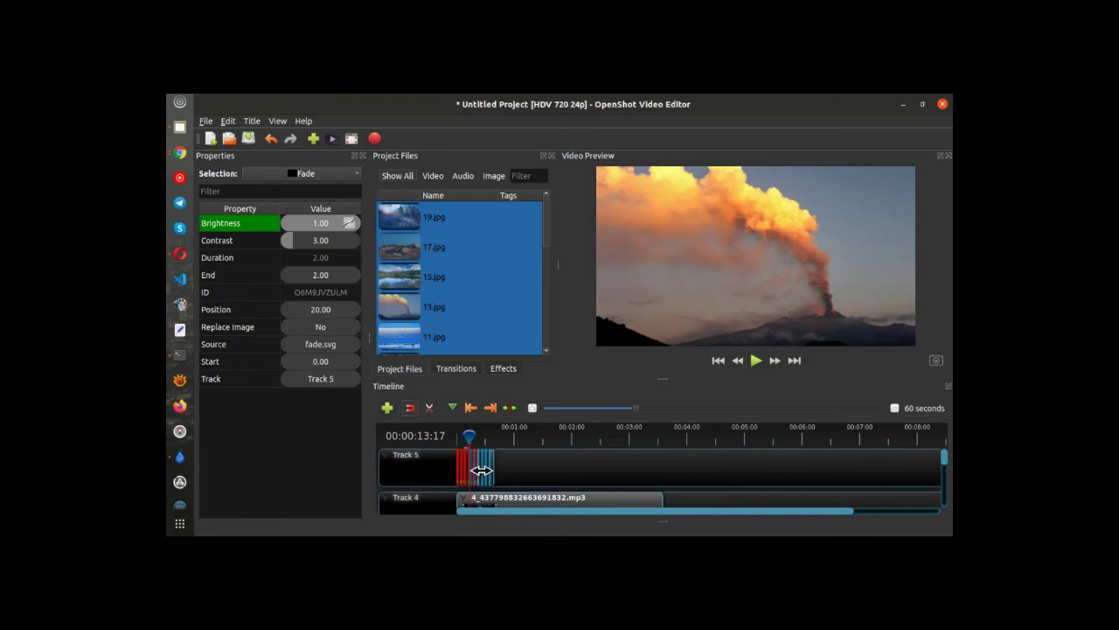
click(550, 475)
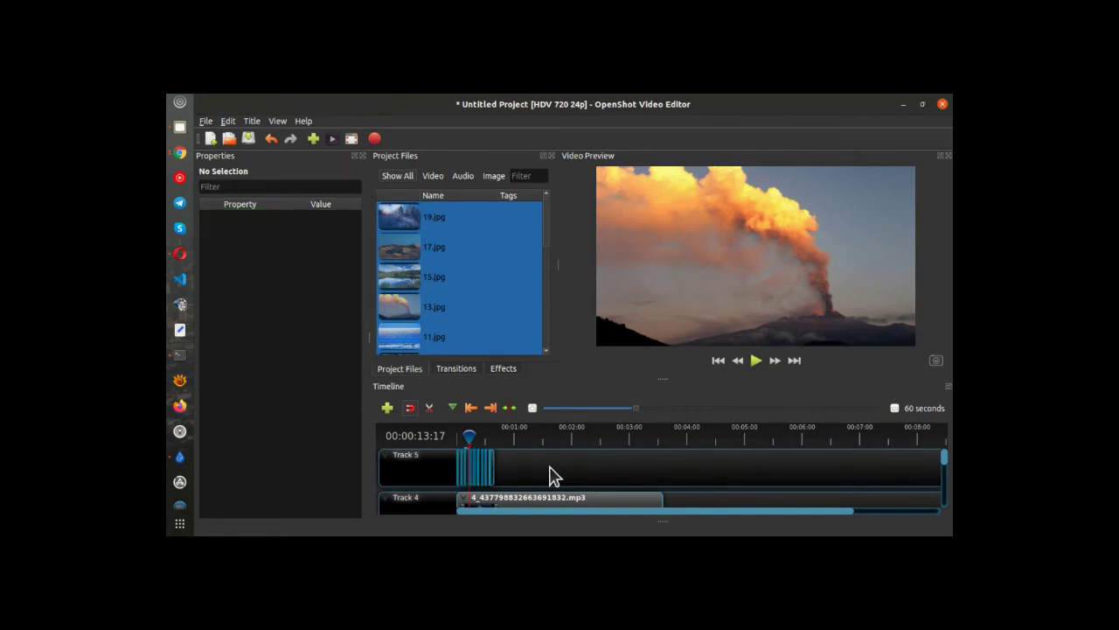
click(473, 472)
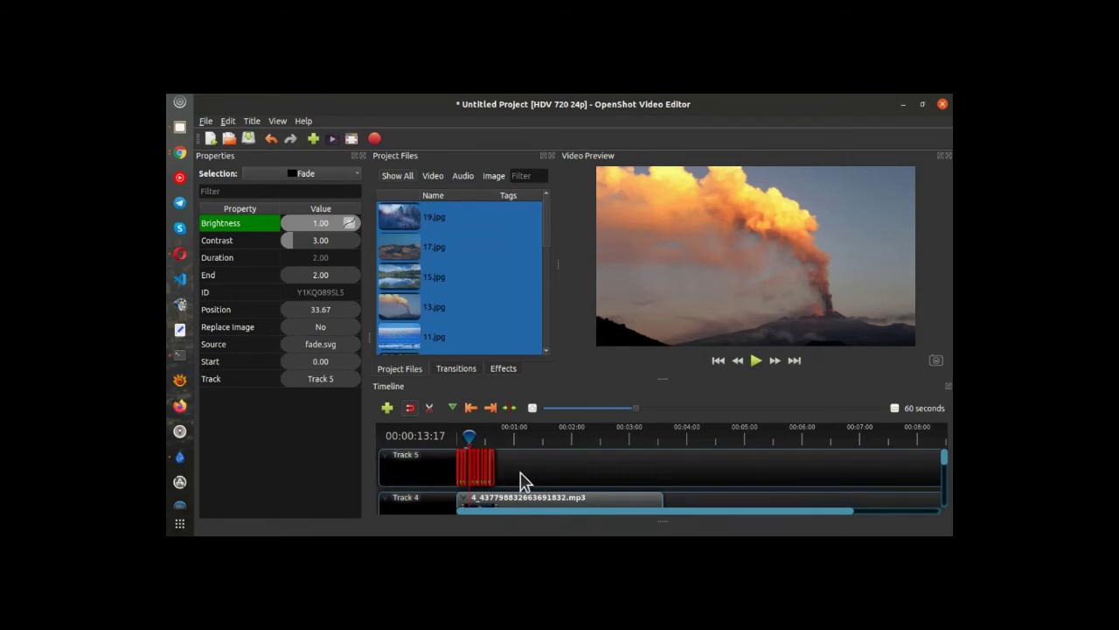
mouse_move(463, 475)
mouse_down()
mouse_move(547, 475)
mouse_move(465, 467)
mouse_up()
click(461, 470)
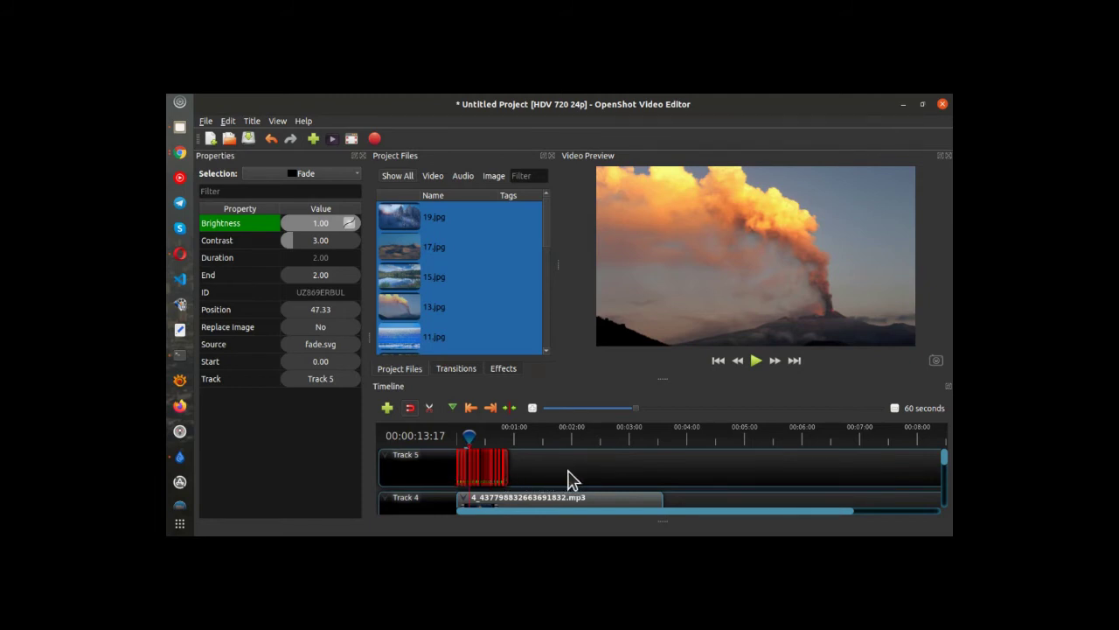
Check the terminal's log output, return to the editor, wait for it to respond and retry playback.
click(179, 354)
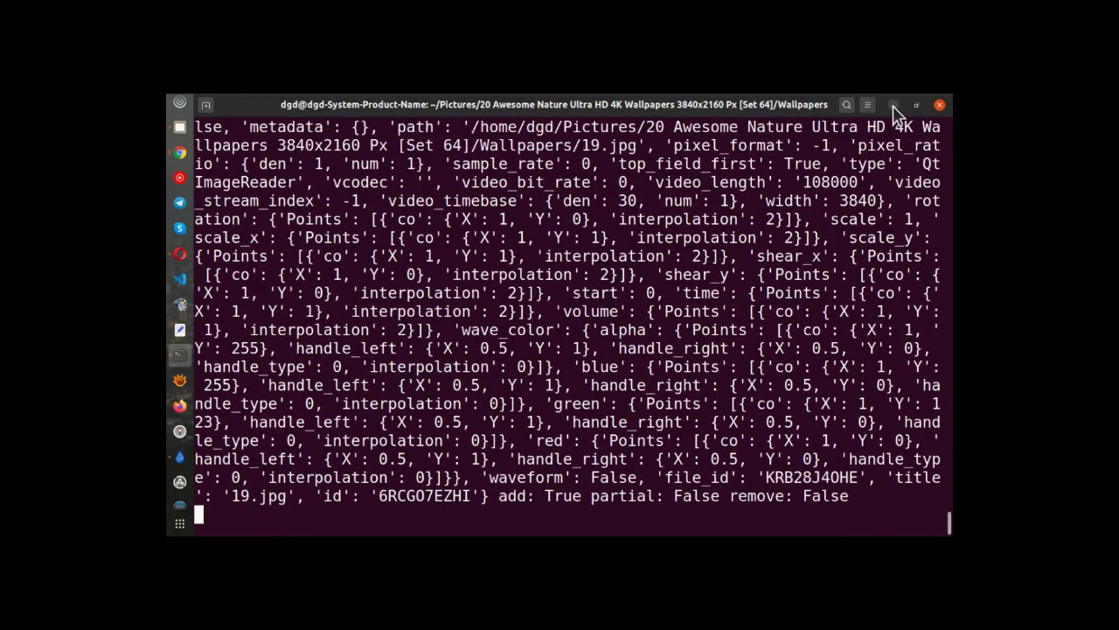
click(894, 105)
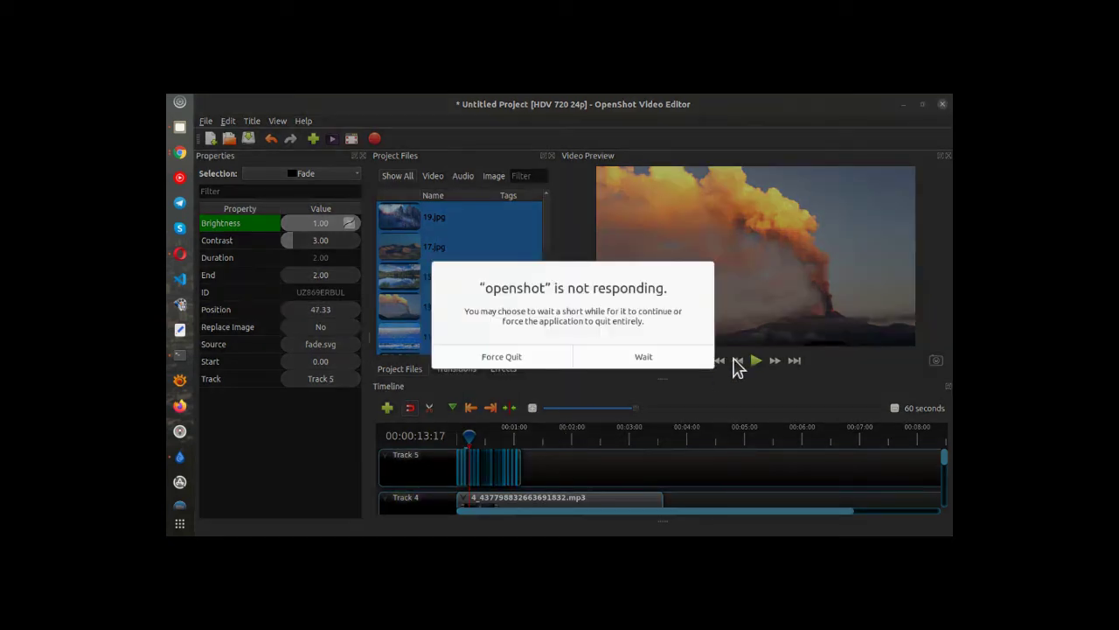
click(633, 354)
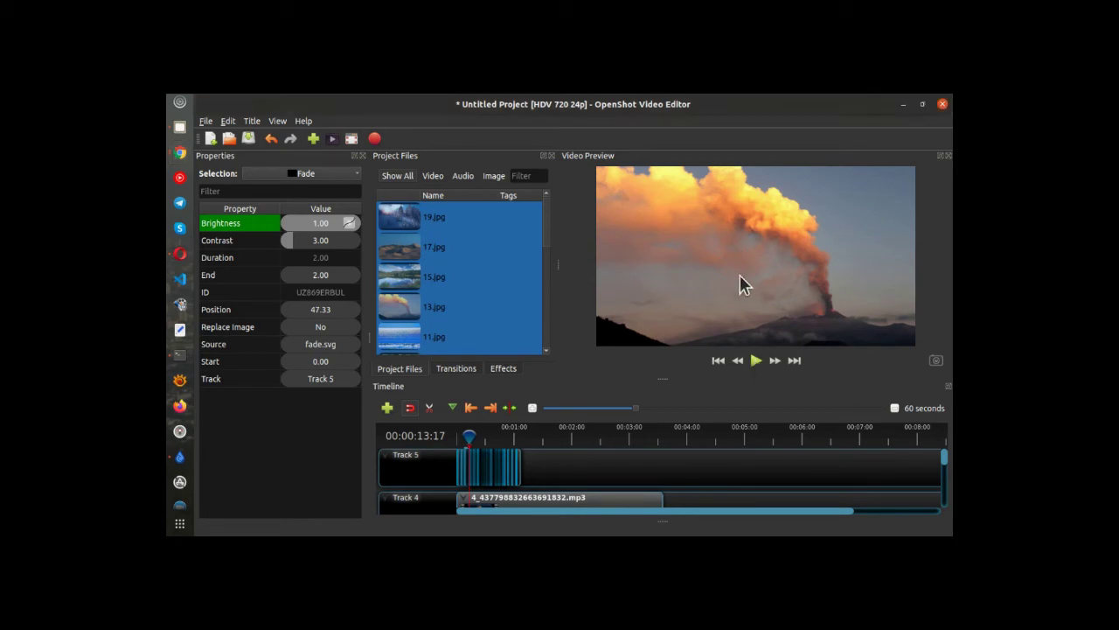
click(756, 360)
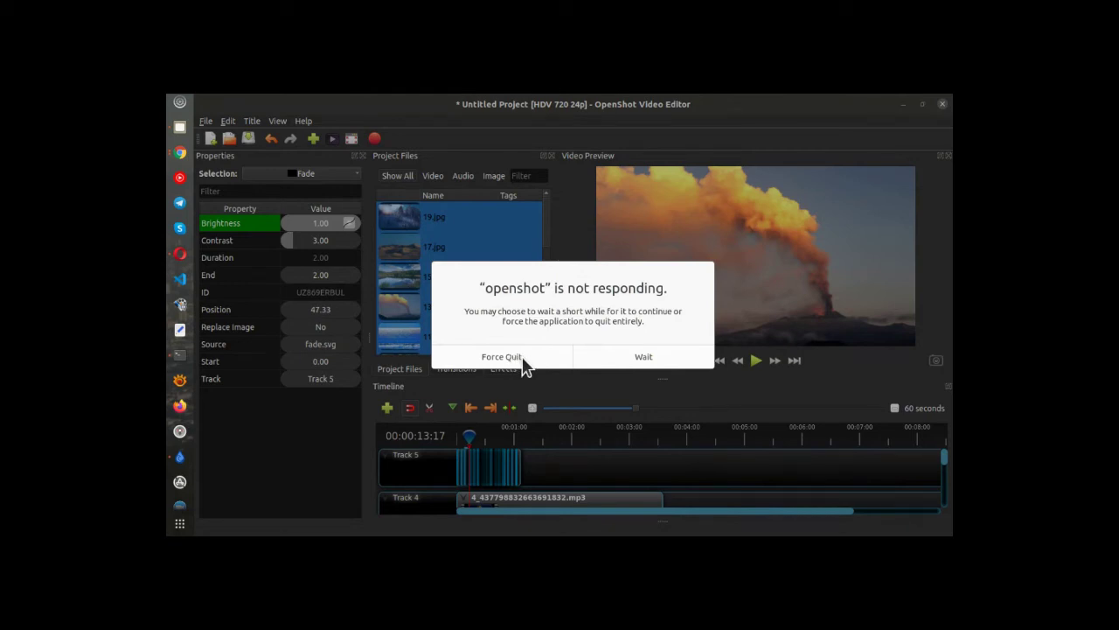
Force the unresponsive OpenShot to quit and relaunch it from the terminal with the recovered project.
click(501, 357)
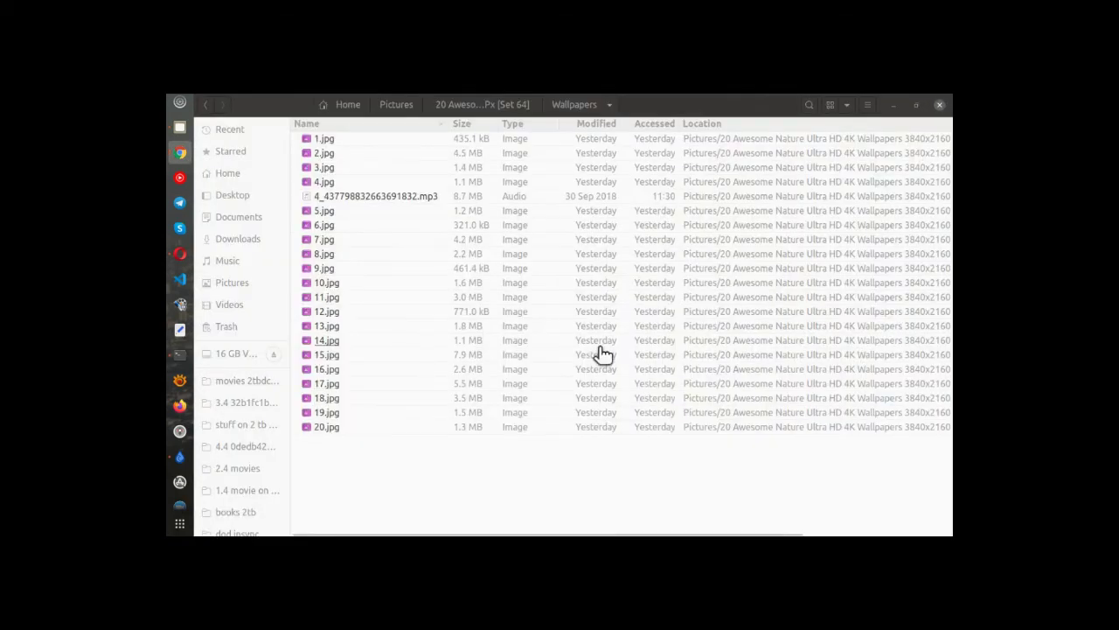
click(179, 358)
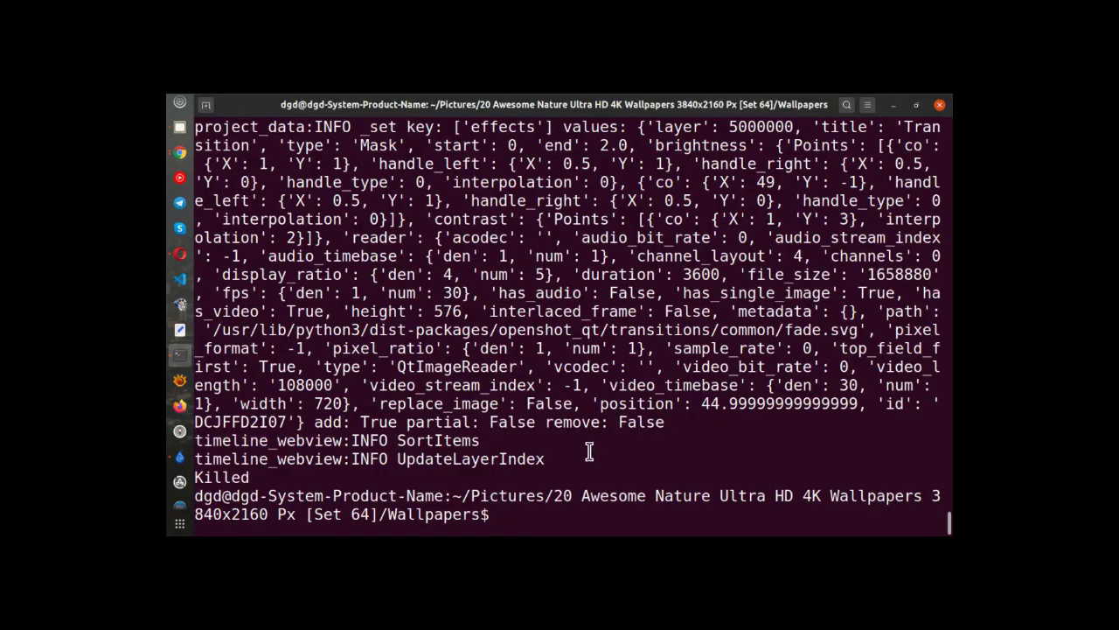
key(Up)
key(Return)
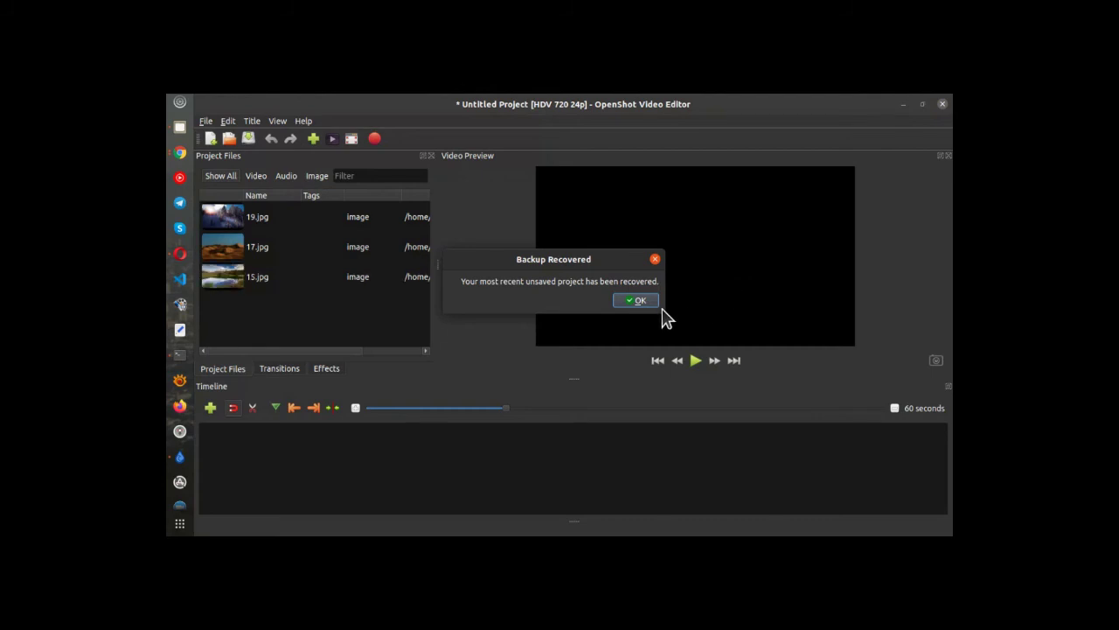
click(617, 300)
Delete the MP3 clip that overlaps the images on Track 5.
click(357, 252)
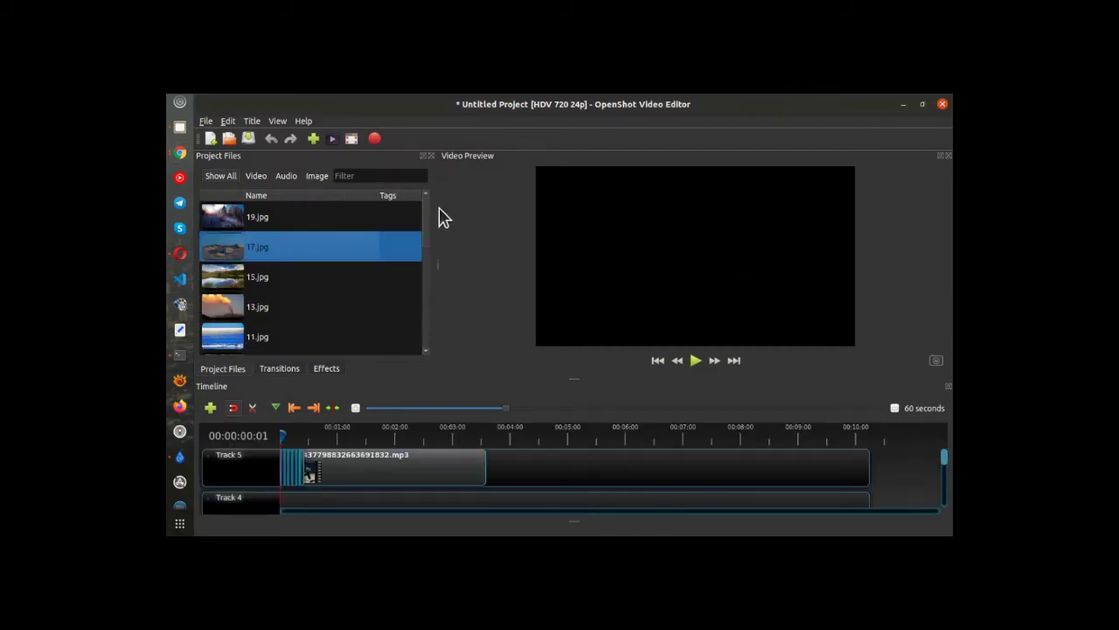
drag(427, 217, 427, 310)
click(378, 463)
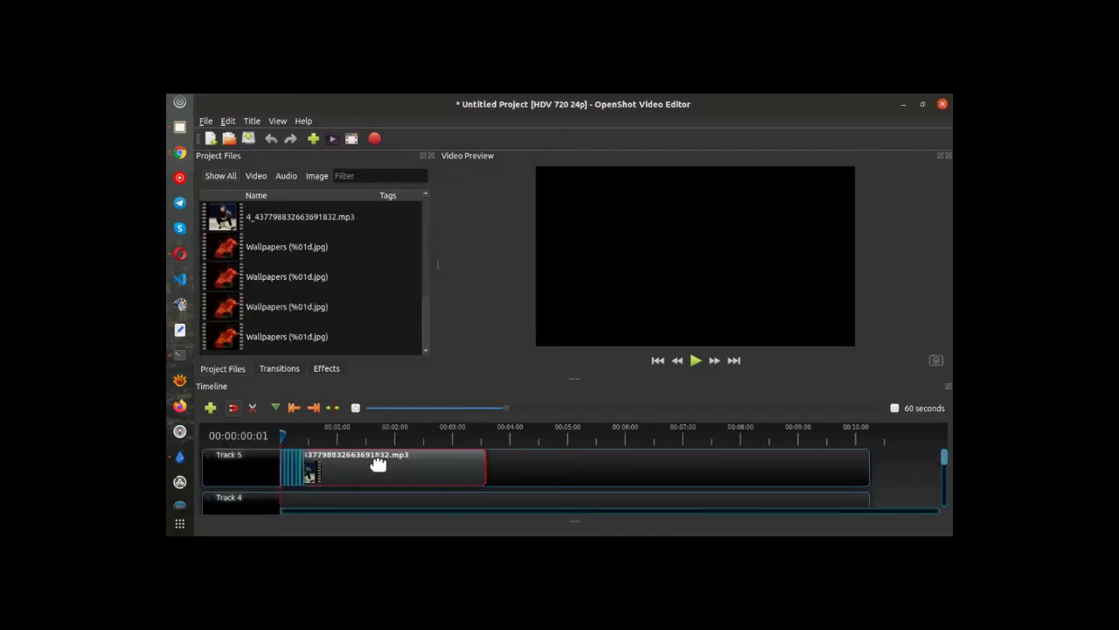
key(Delete)
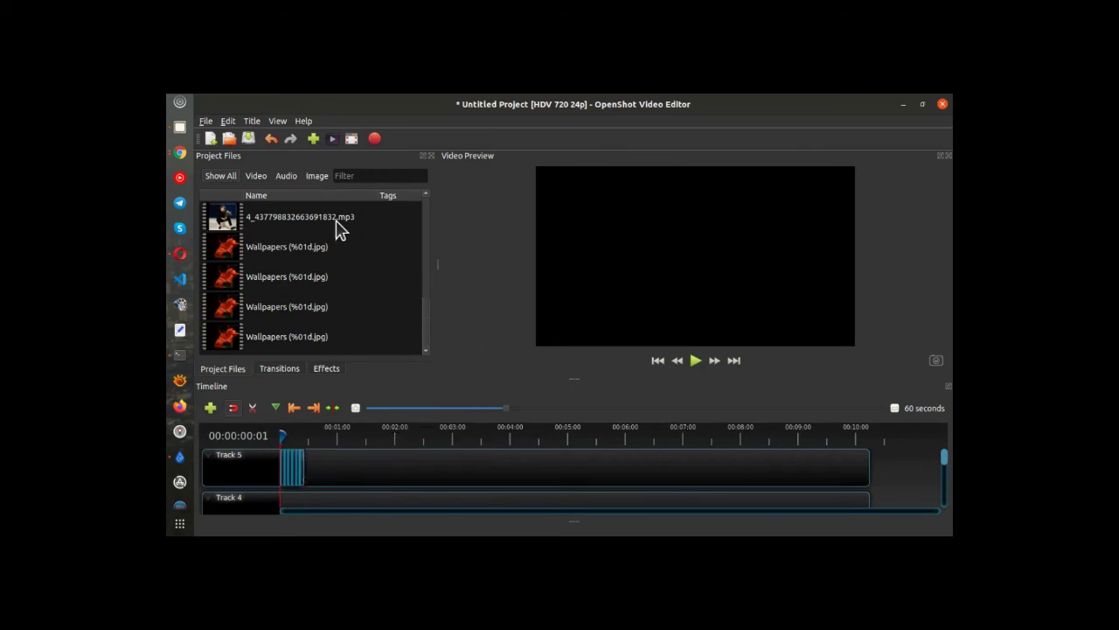
Add the MP3 from the project files to the timeline on Track 4.
right_click(306, 215)
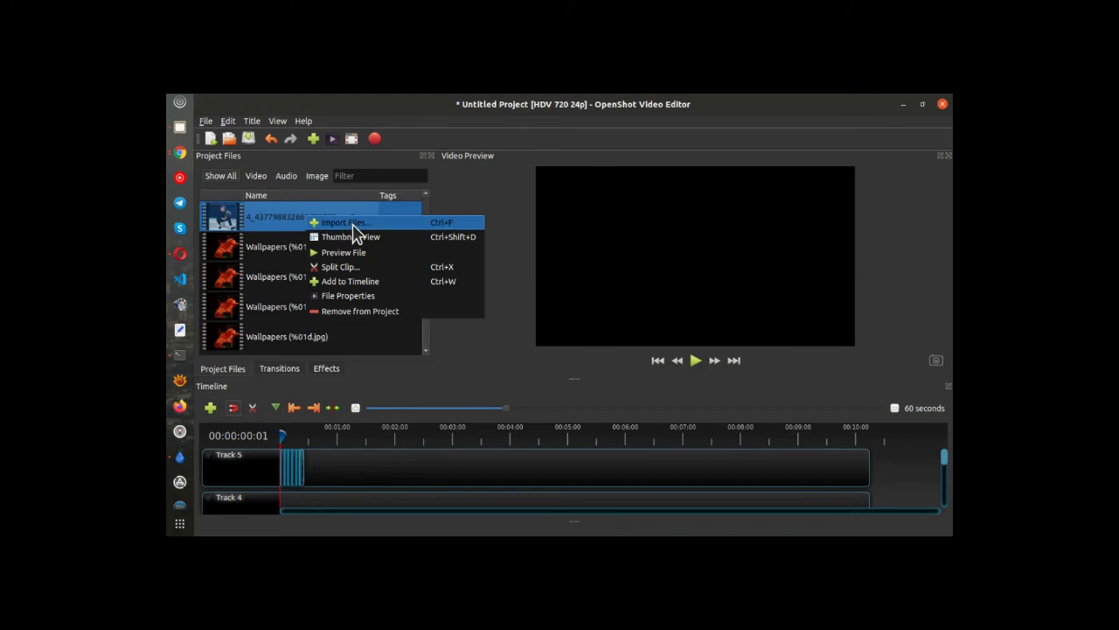
click(354, 280)
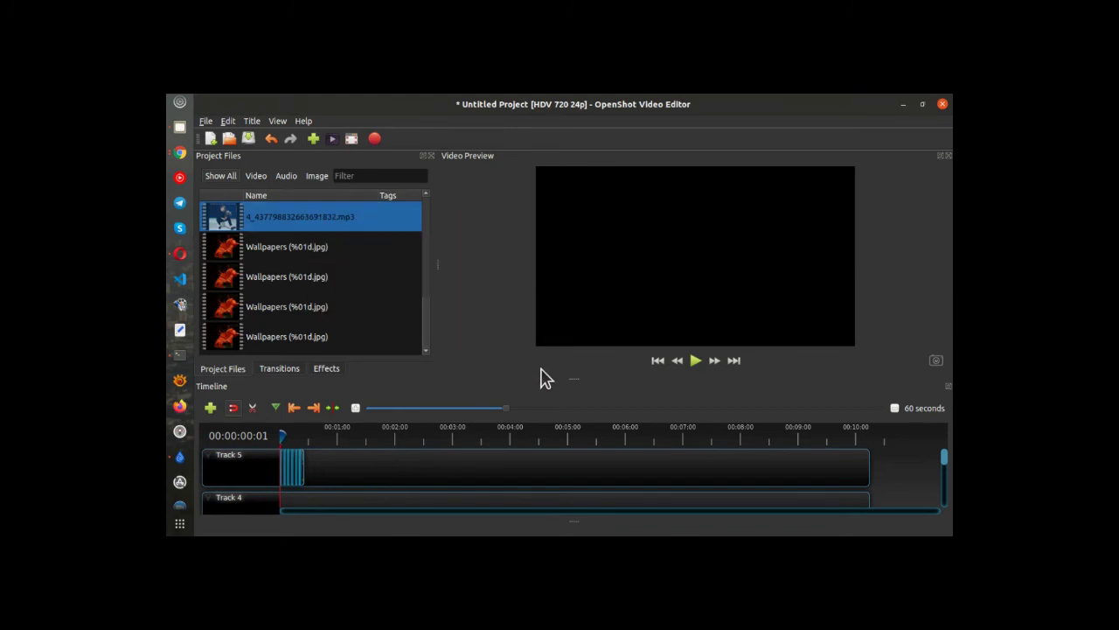
click(687, 238)
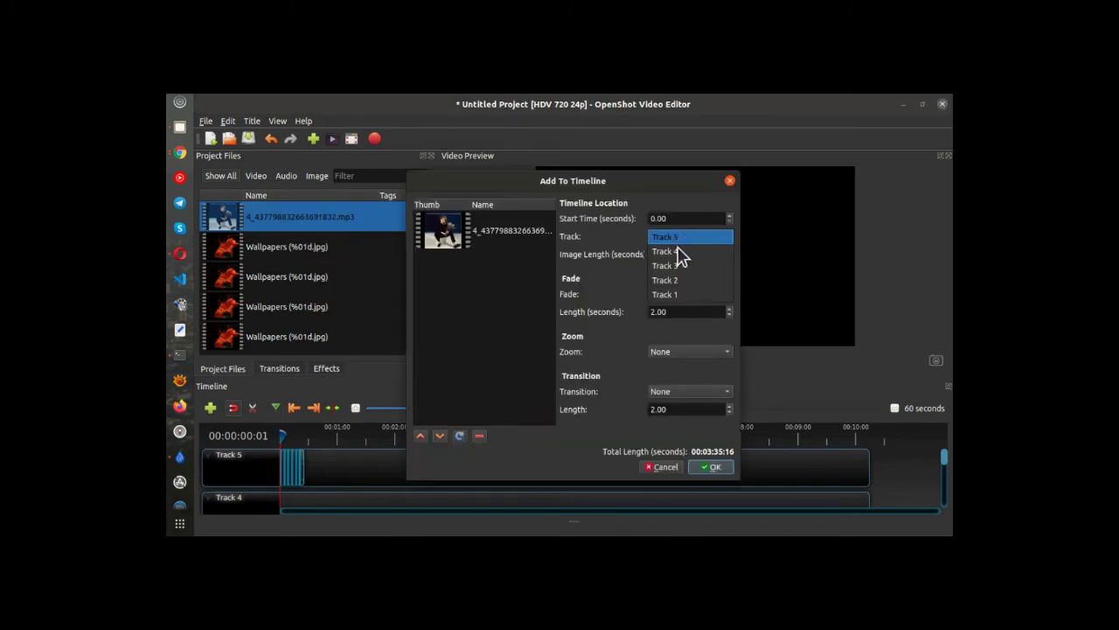
click(689, 253)
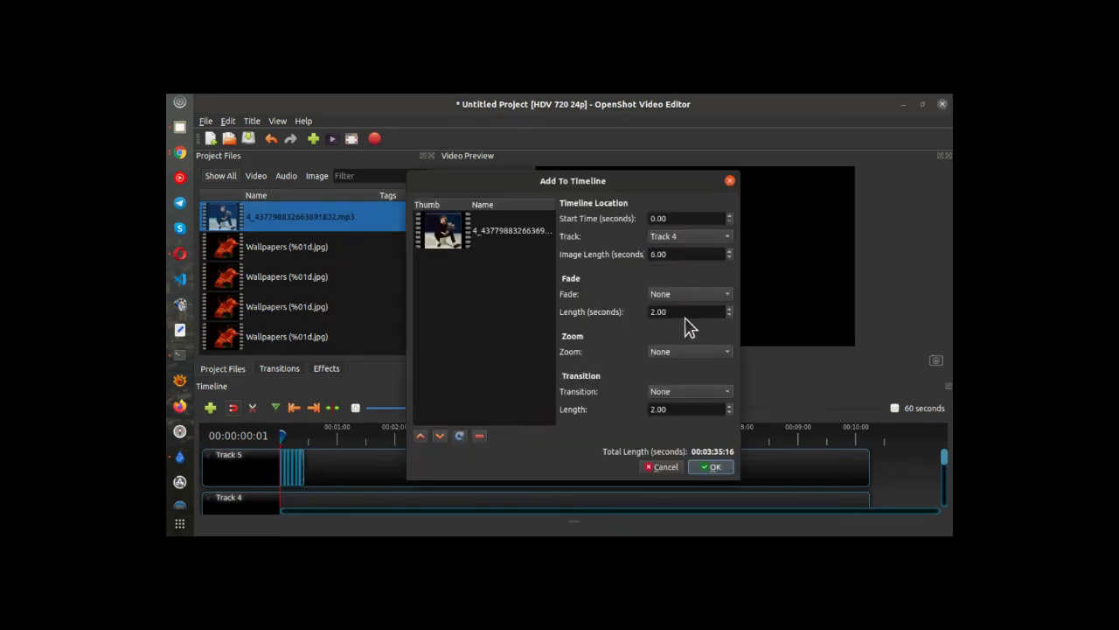
click(713, 468)
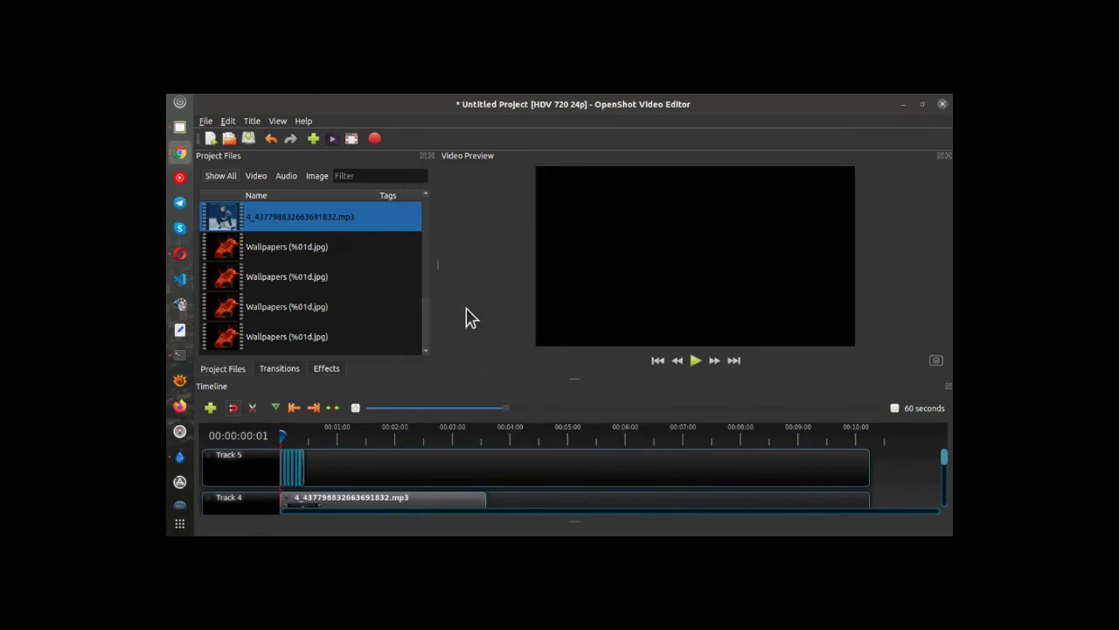
Play the timeline from the start to check the slideshow with its music, and pause it.
click(695, 360)
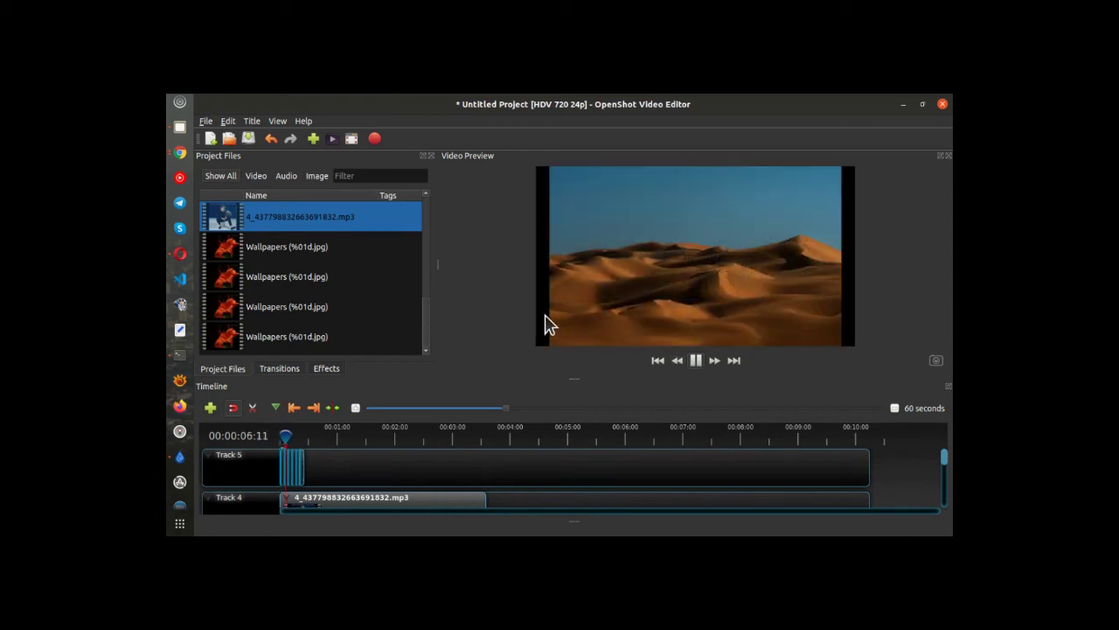
click(696, 361)
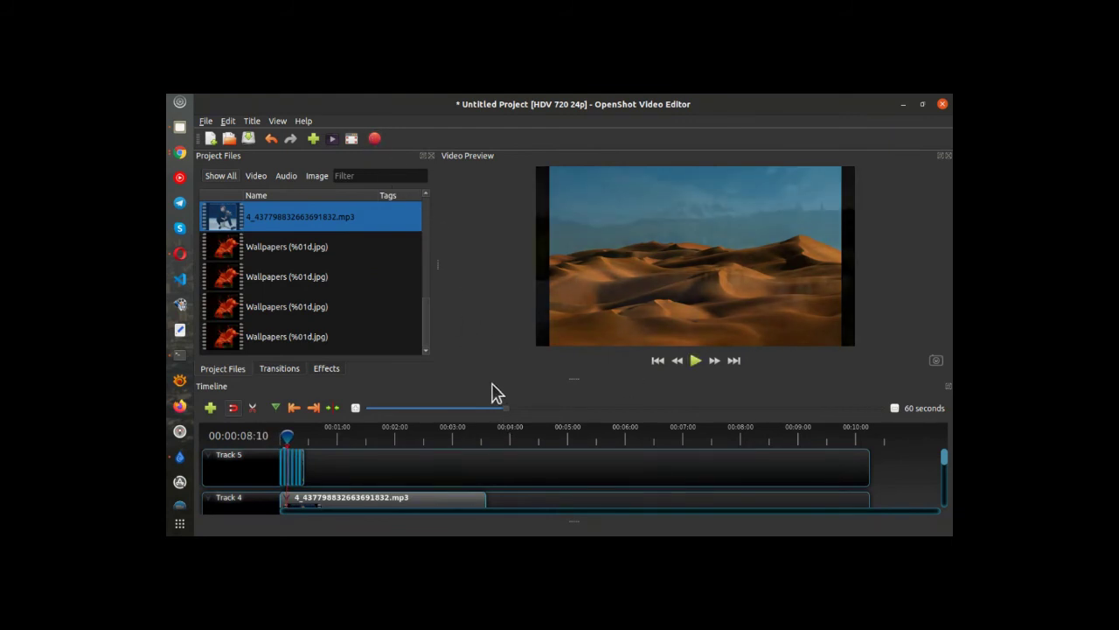
Set up the video export with the file name "openshotUntitled Project" and the Desktop as destination folder.
click(374, 139)
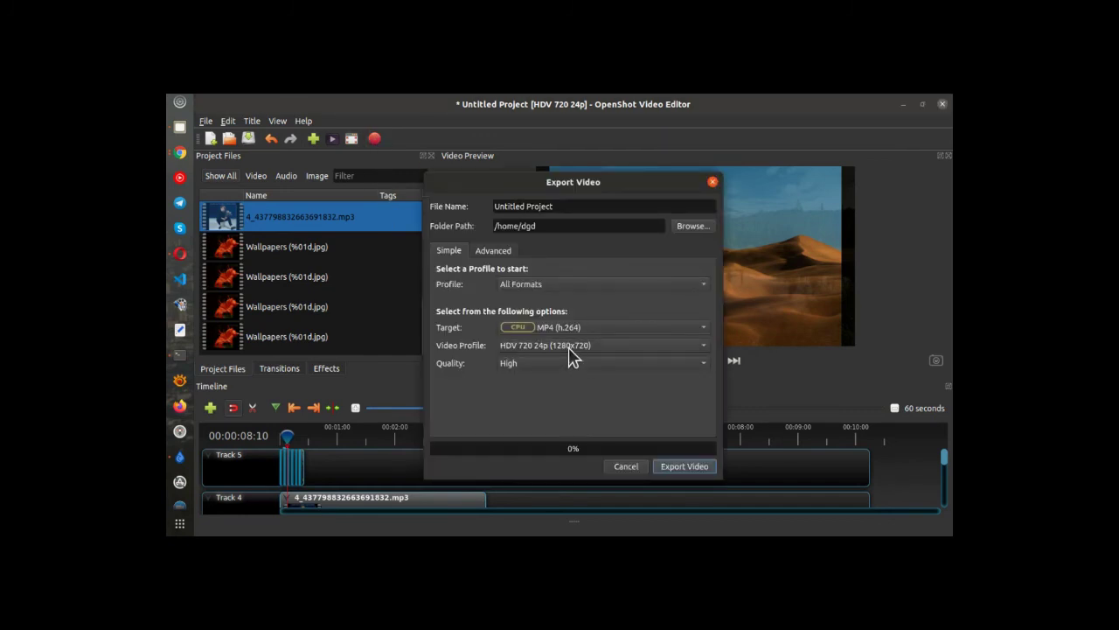
double_click(564, 205)
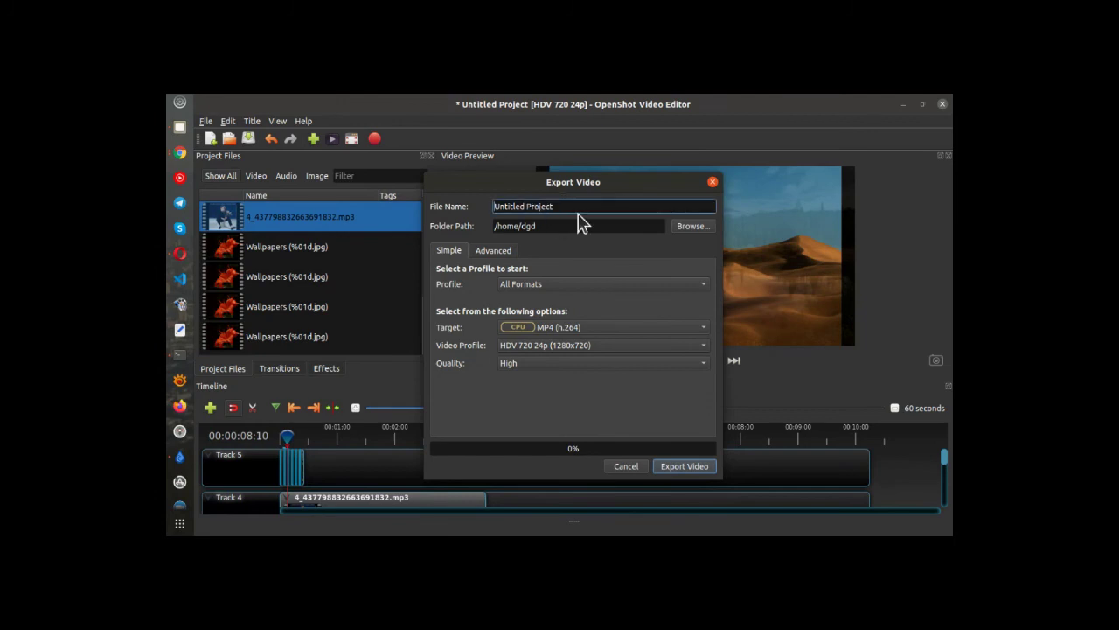
text(openshot)
click(691, 232)
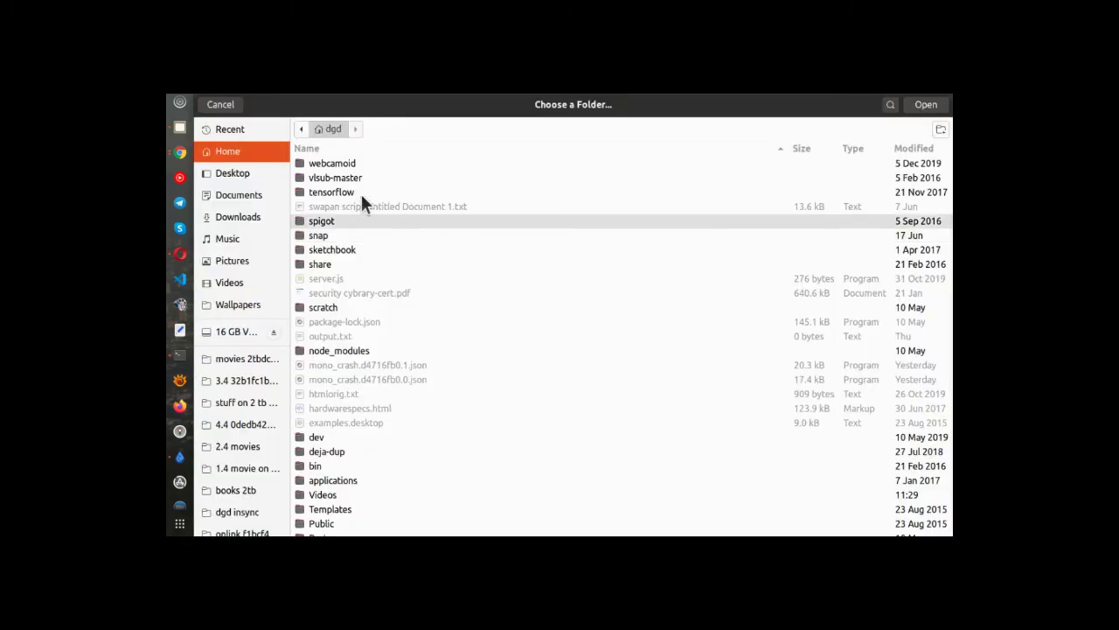
click(231, 174)
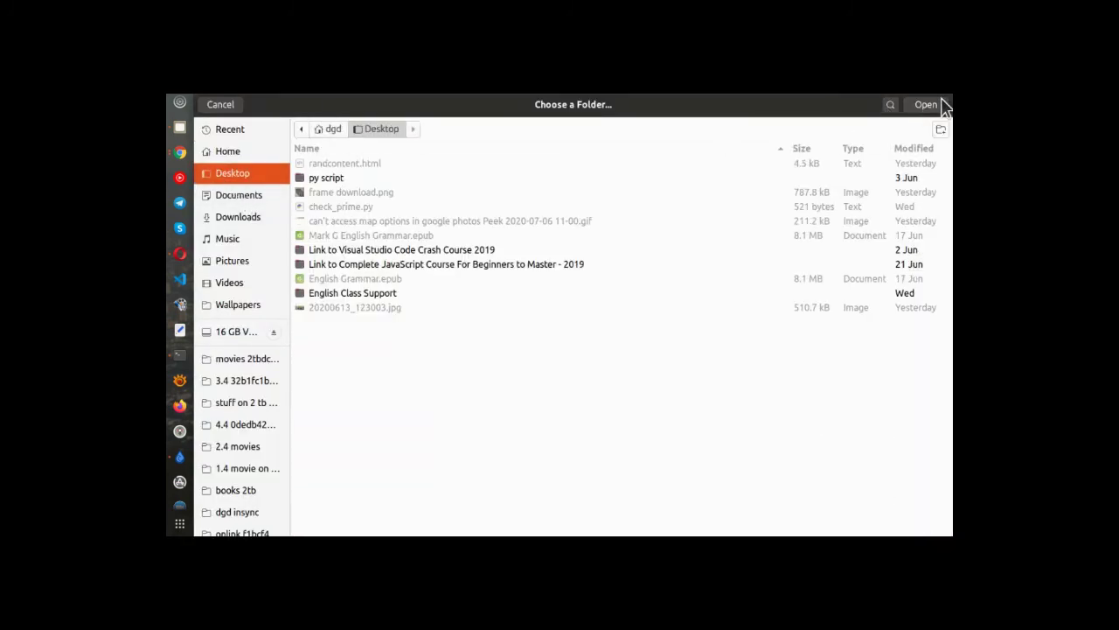
click(925, 105)
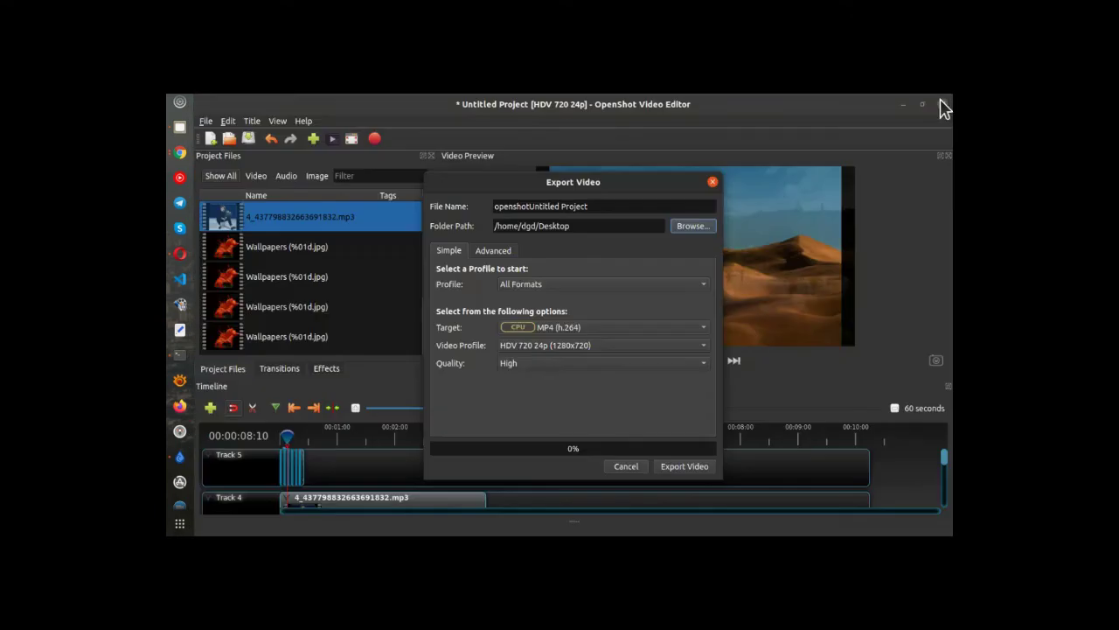
Start exporting the video and switch to the terminal to check the export's log output.
click(685, 468)
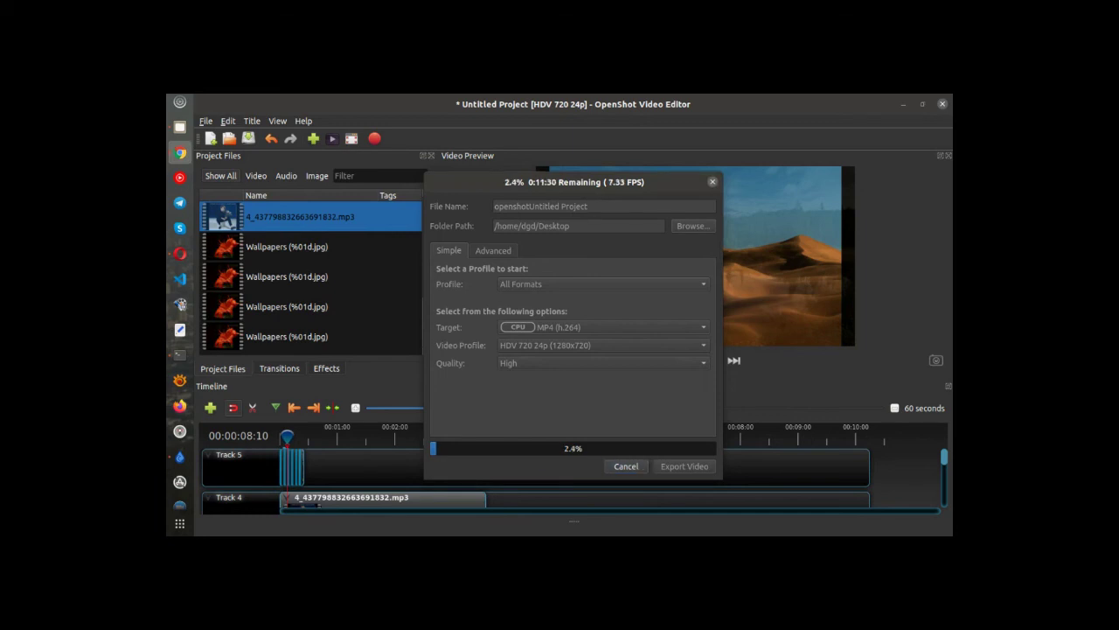
key(alt+Tab)
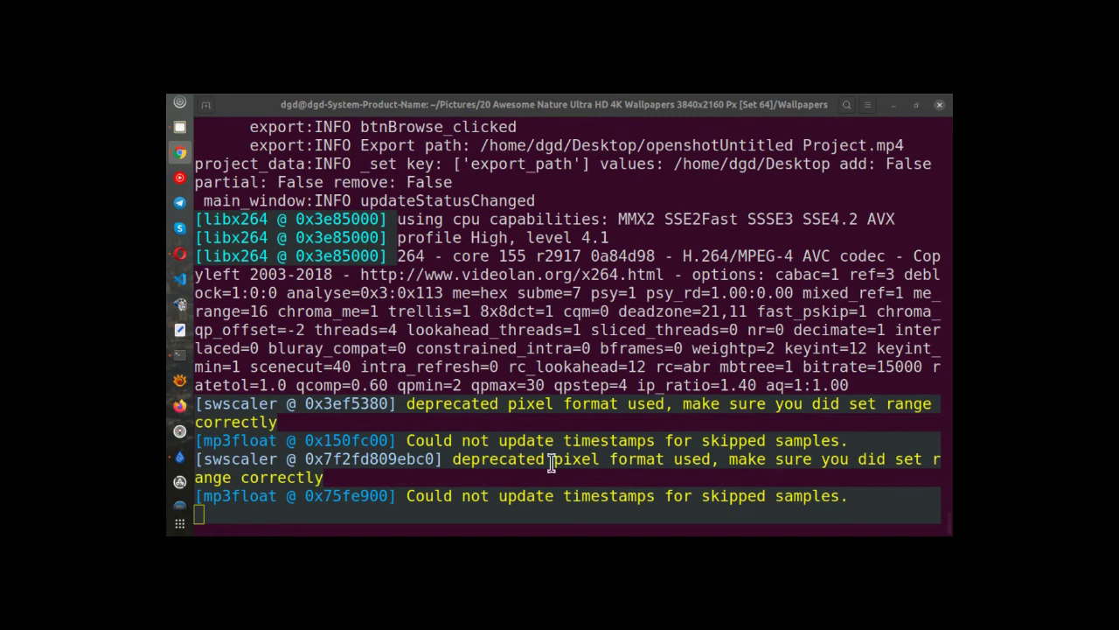
Switch back from the terminal to OpenShot, close the finished export dialog and briefly play the timeline preview.
drag(360, 385, 643, 477)
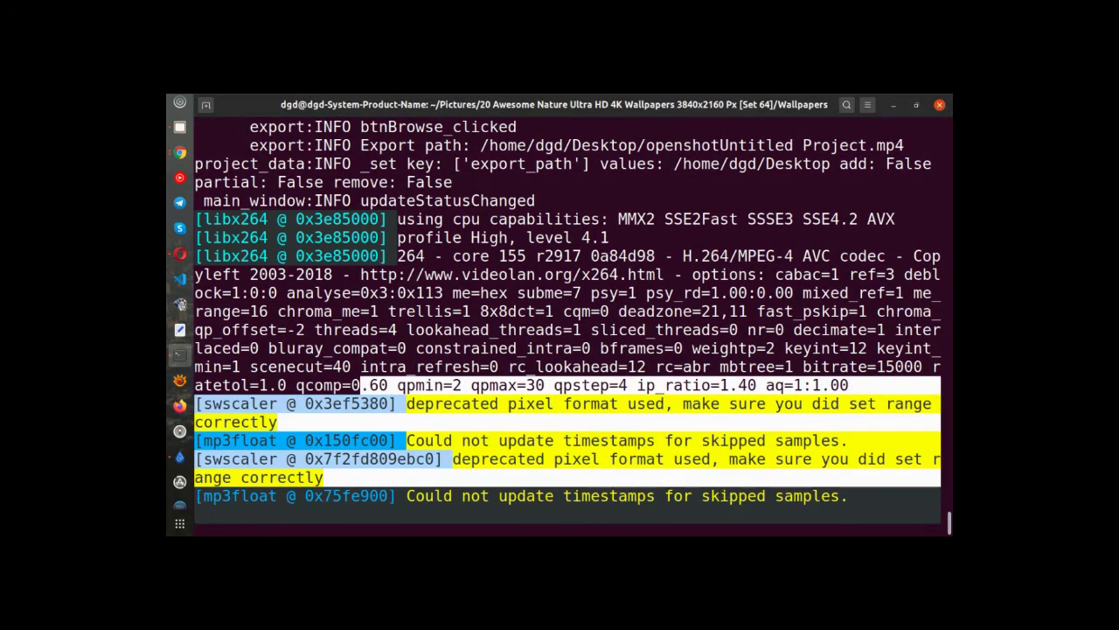
key(alt+Tab)
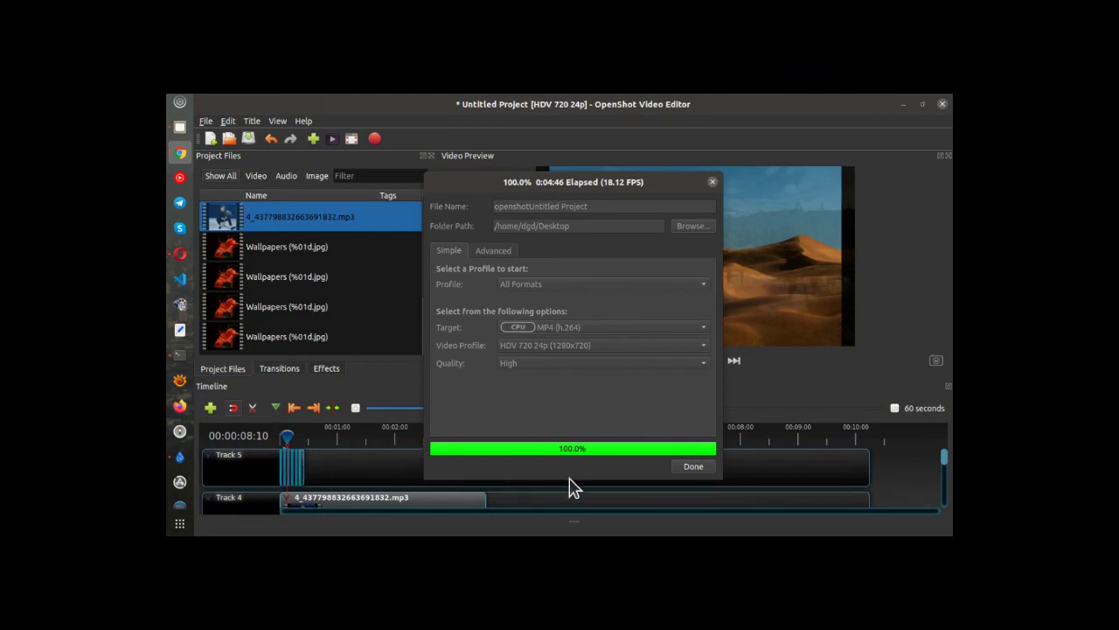
click(692, 467)
click(695, 361)
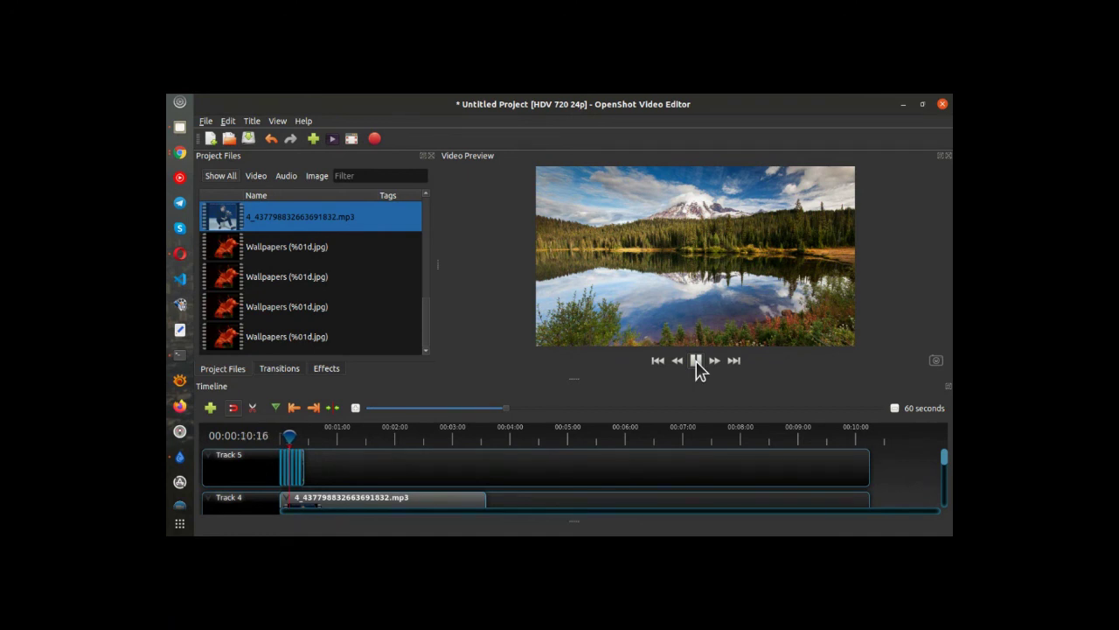
click(696, 360)
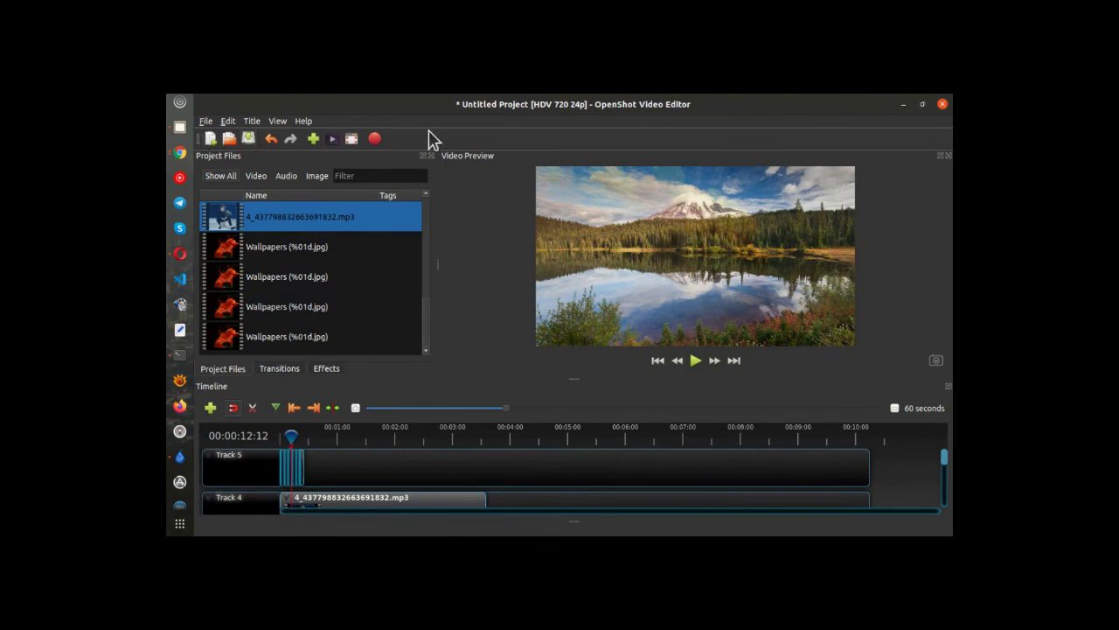
Play the exported "openshotUntitled Project.mp4" from the Desktop in SMPlayer to check its images and music, and pause it.
click(903, 105)
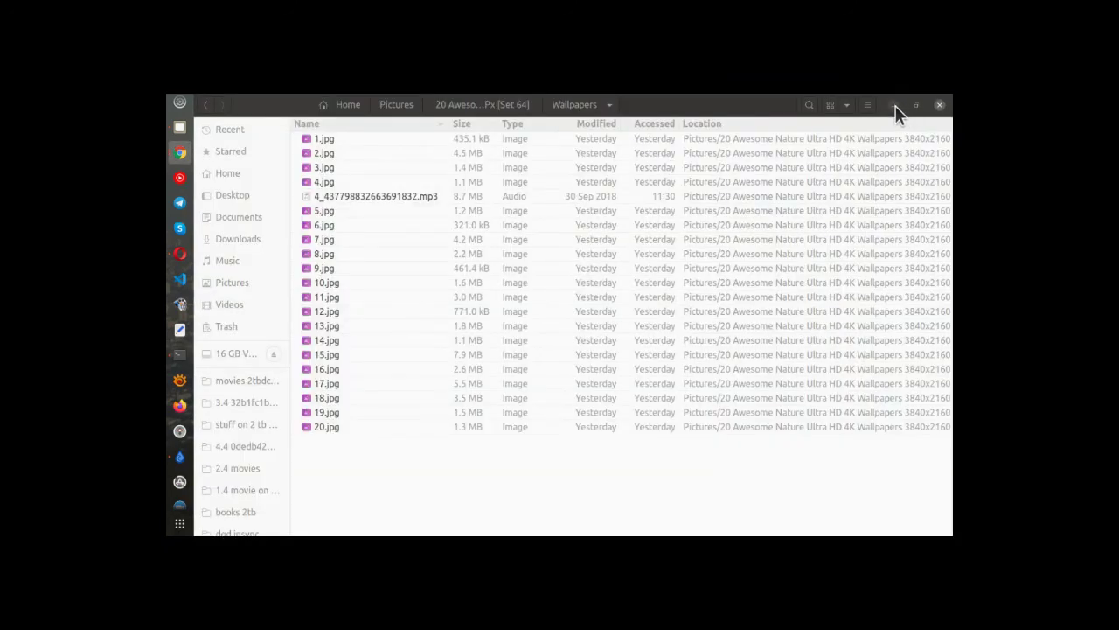
click(895, 106)
right_click(315, 306)
click(582, 341)
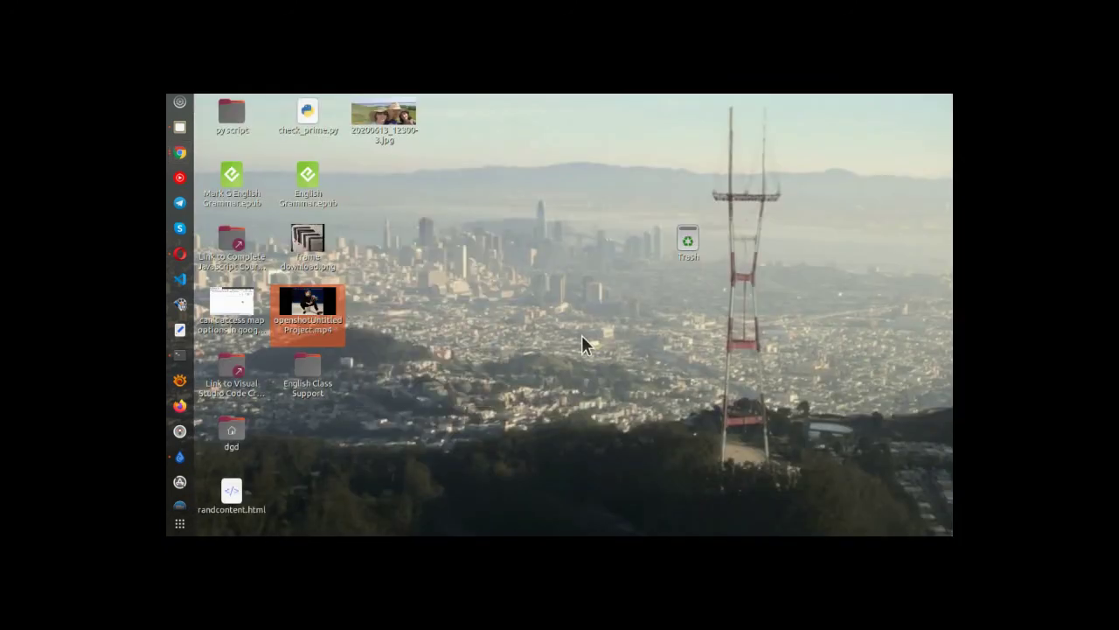
click(692, 229)
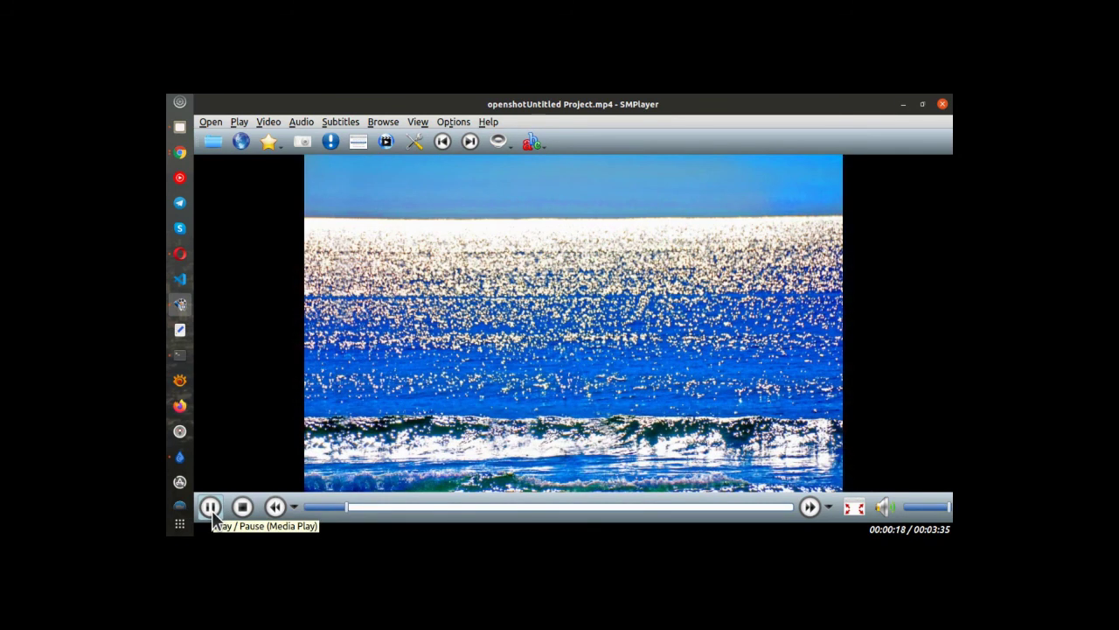
click(210, 507)
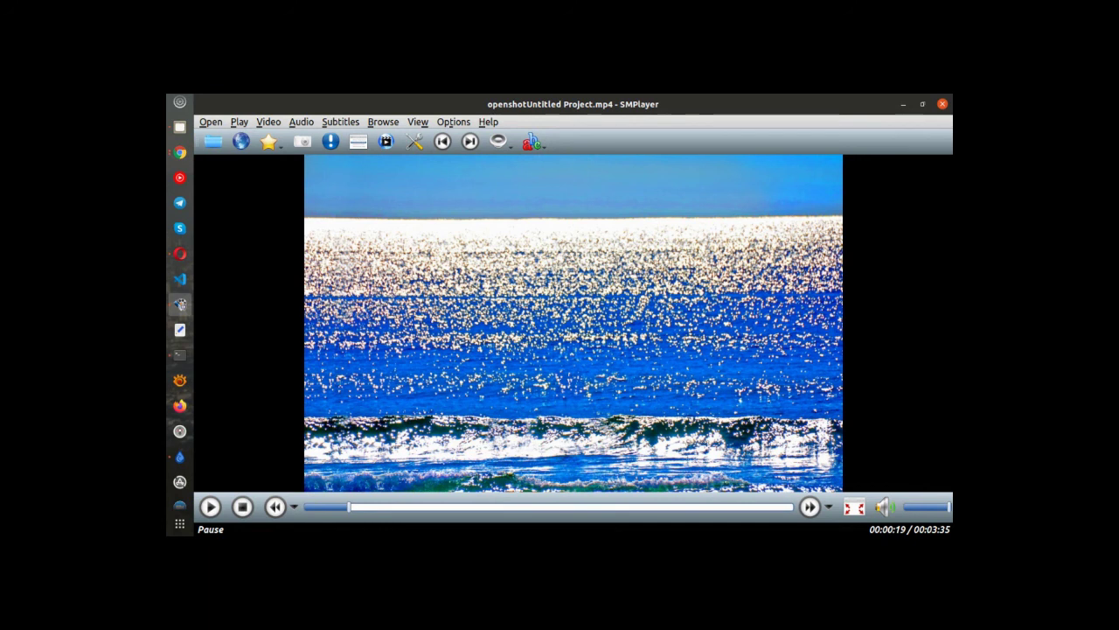
Minimise the video player, switch back to the OpenShot project and open an entry from its help options.
click(902, 104)
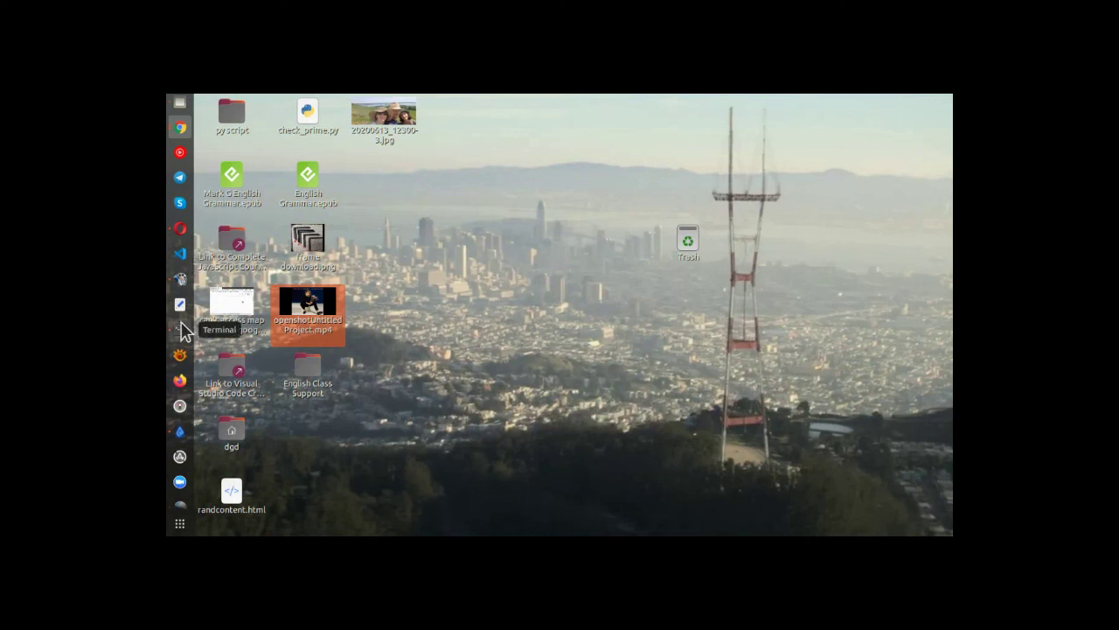
click(553, 278)
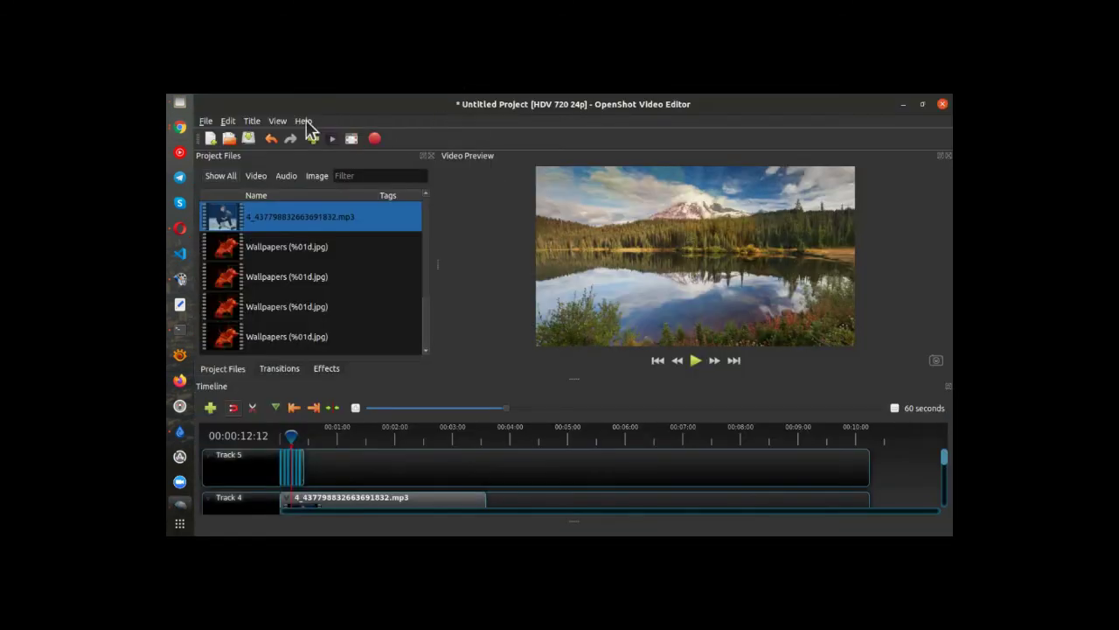
click(303, 121)
click(350, 224)
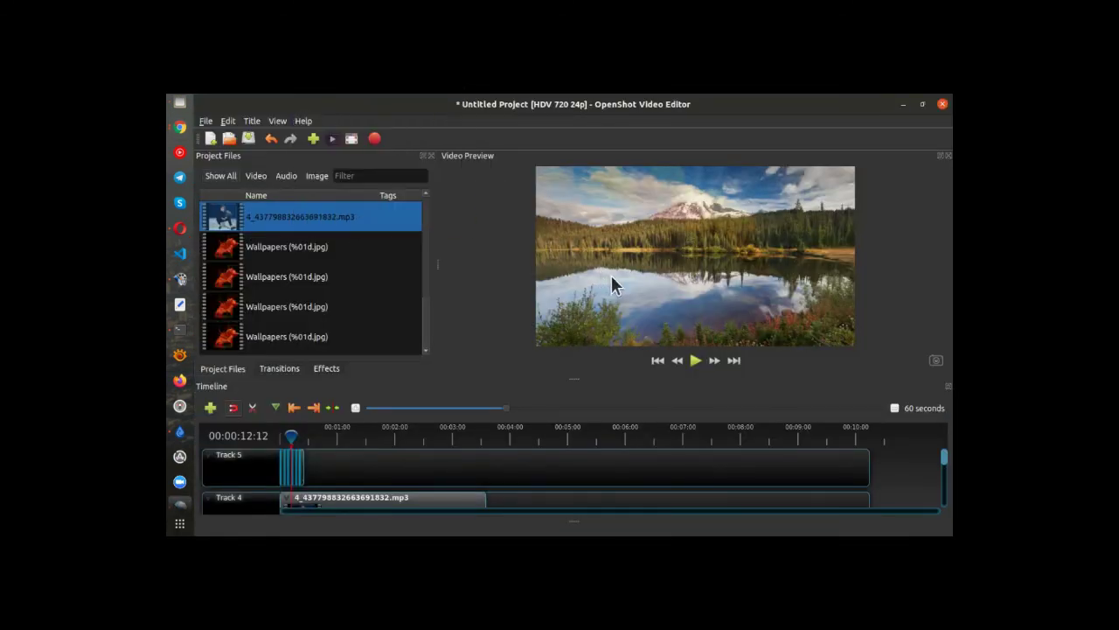